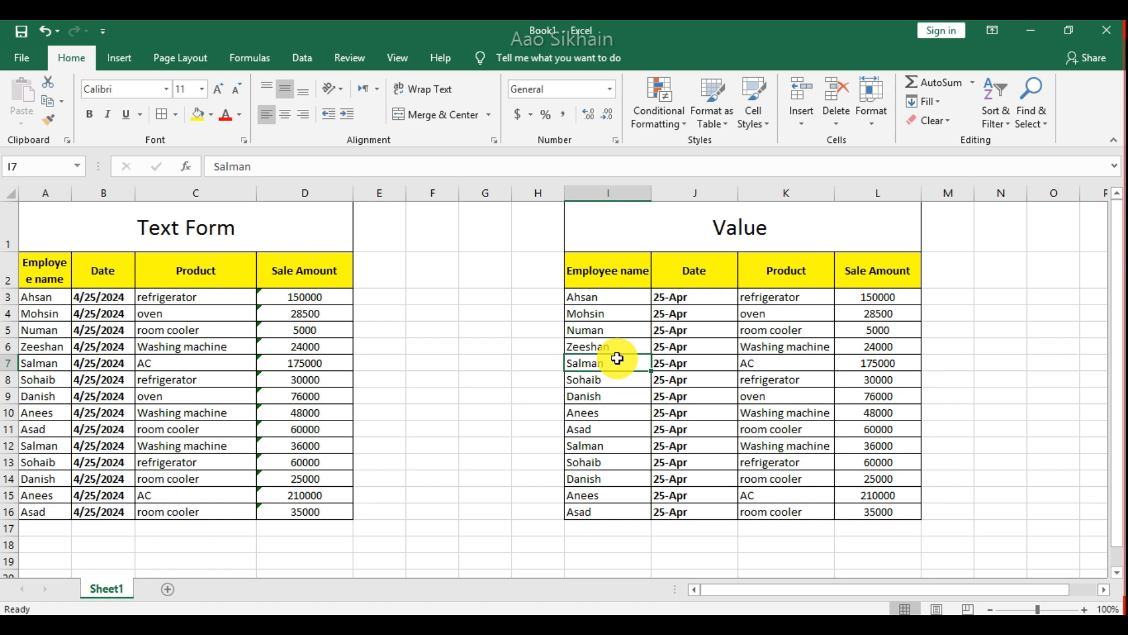
Inspect how the sale amounts are stored in the Text Form table's Sale Amount column.
left_click(493, 393)
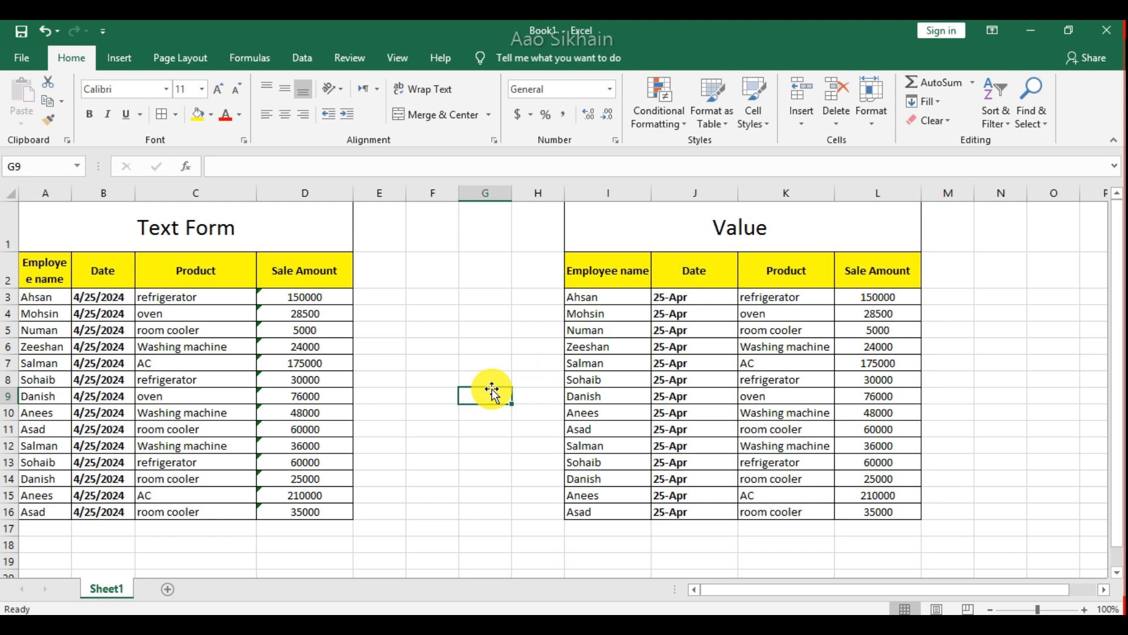
left_click(342, 395)
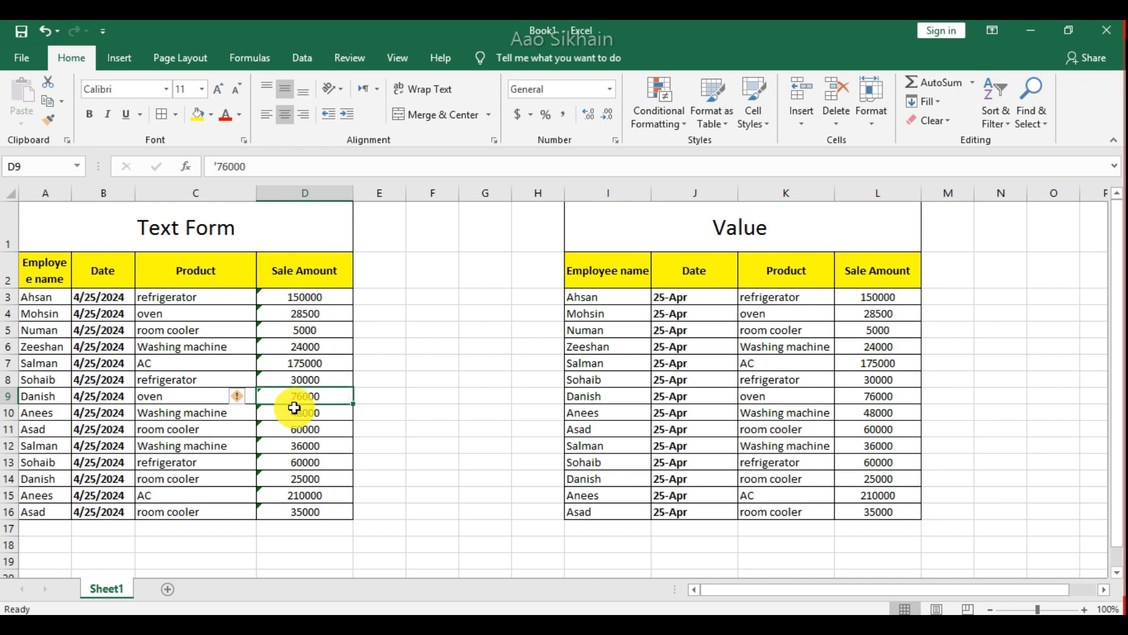
left_click(307, 314)
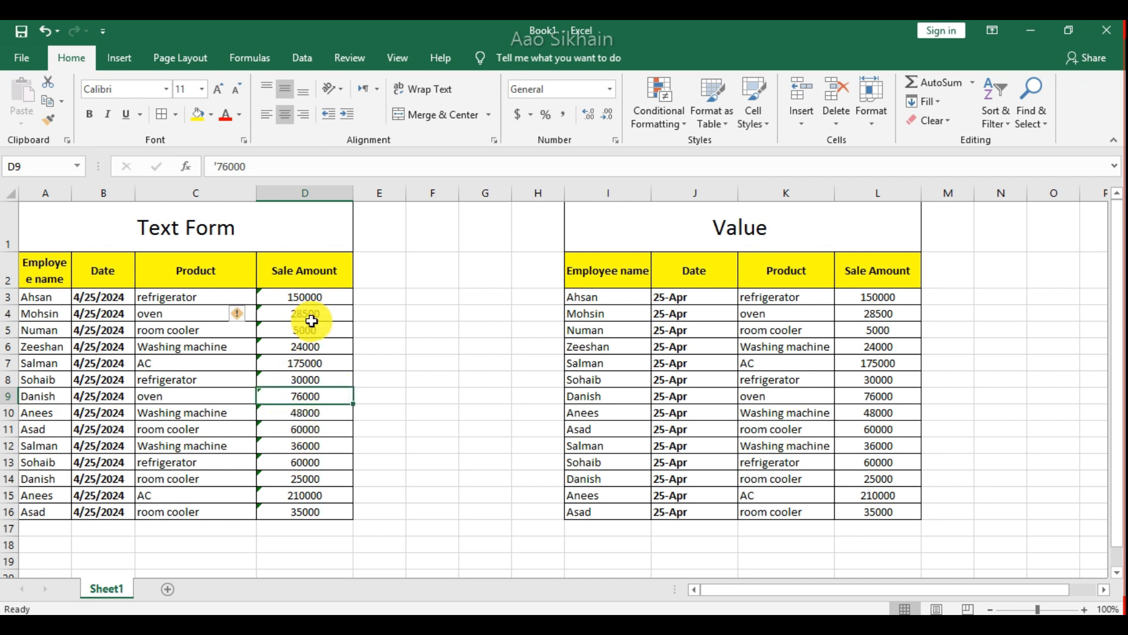
left_click(319, 445)
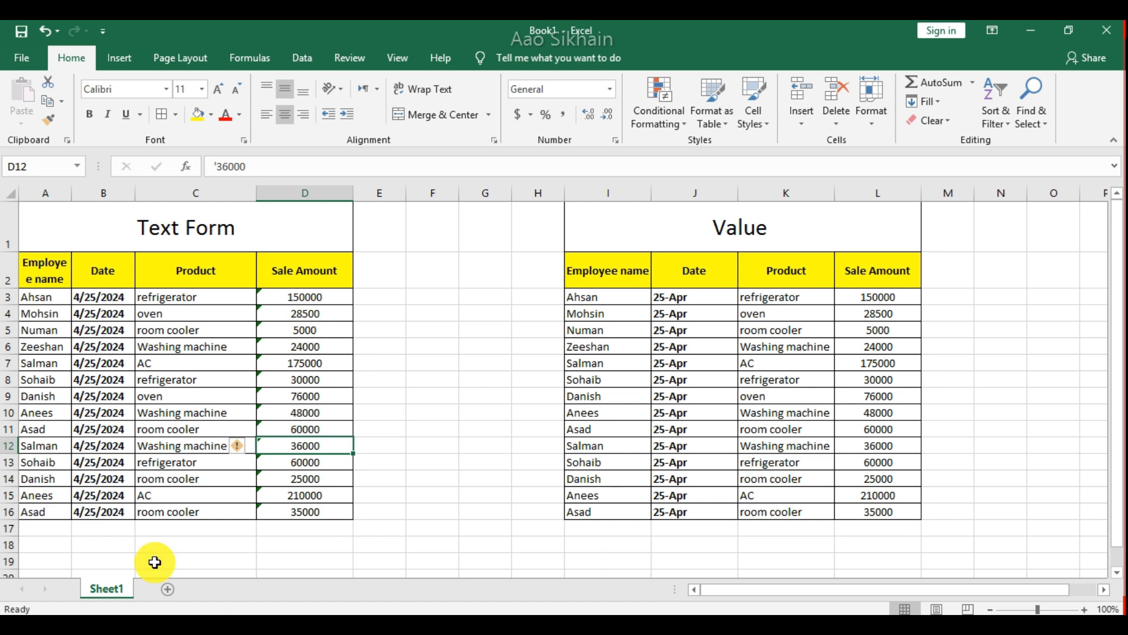
Try to total the Text Form table's Sale Amount column in cell D17 with AutoSum.
left_click(302, 525)
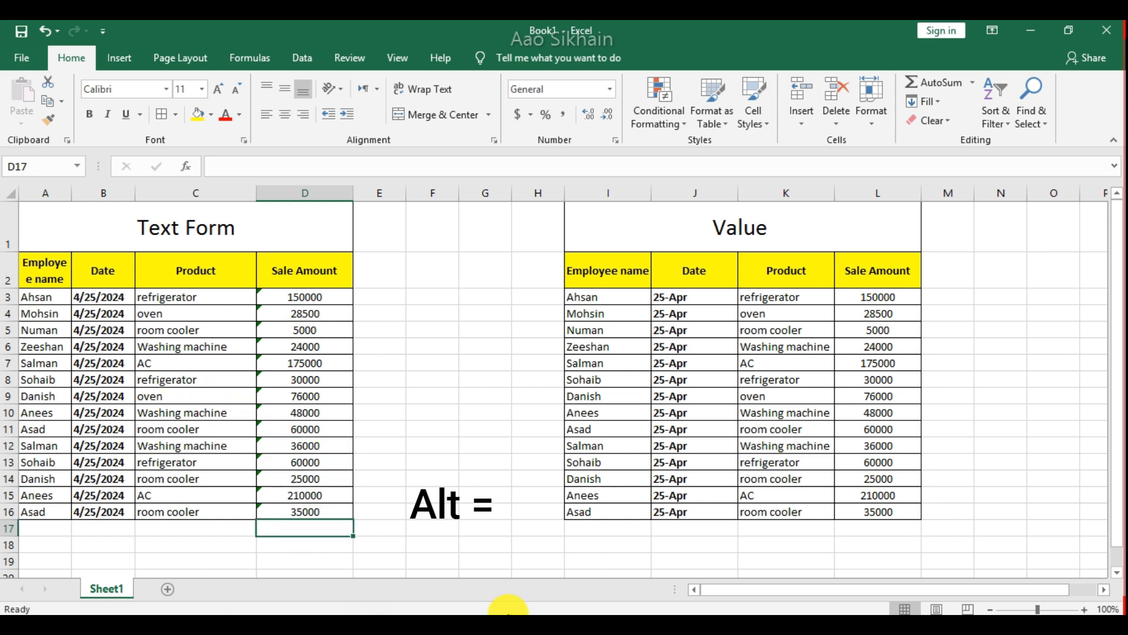
key("alt+equal")
key("Return")
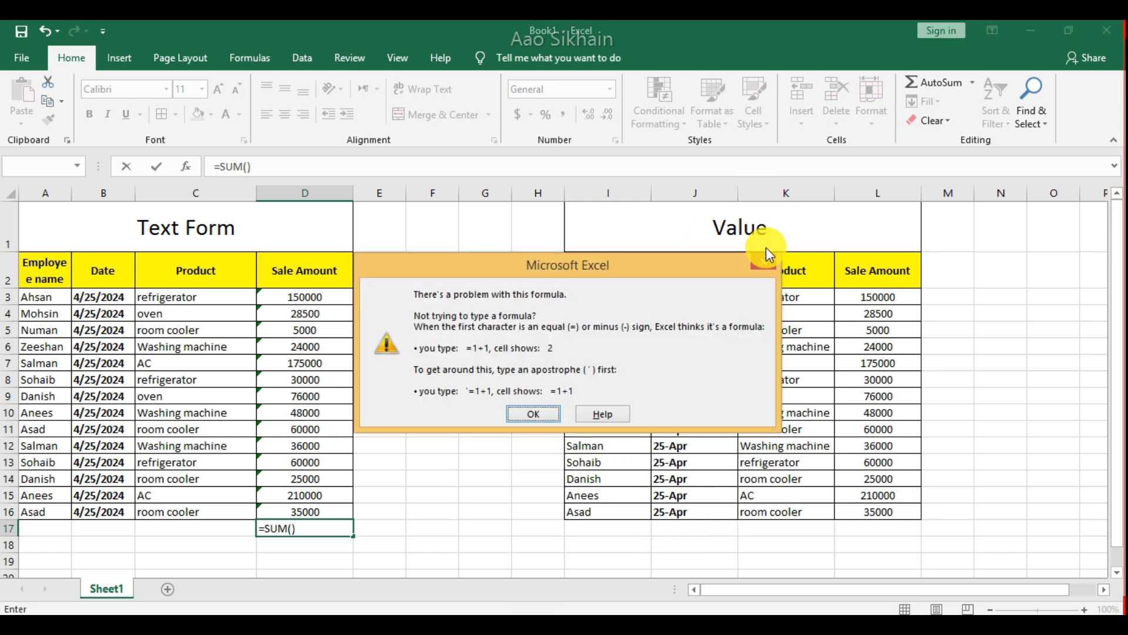
left_click(762, 264)
left_click(770, 392)
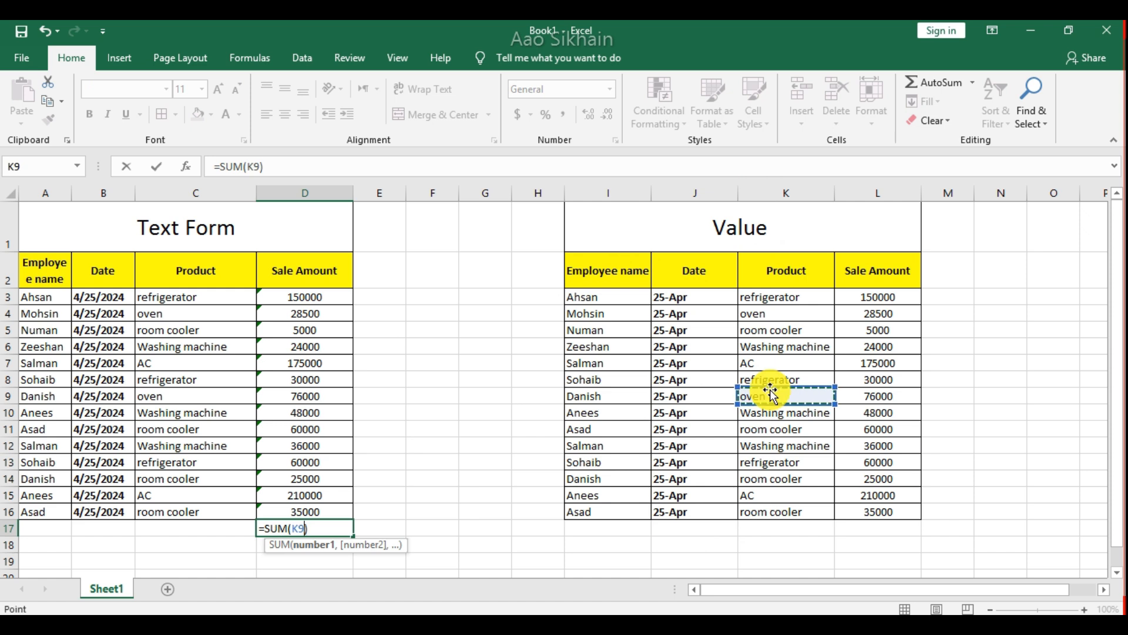
key("Escape")
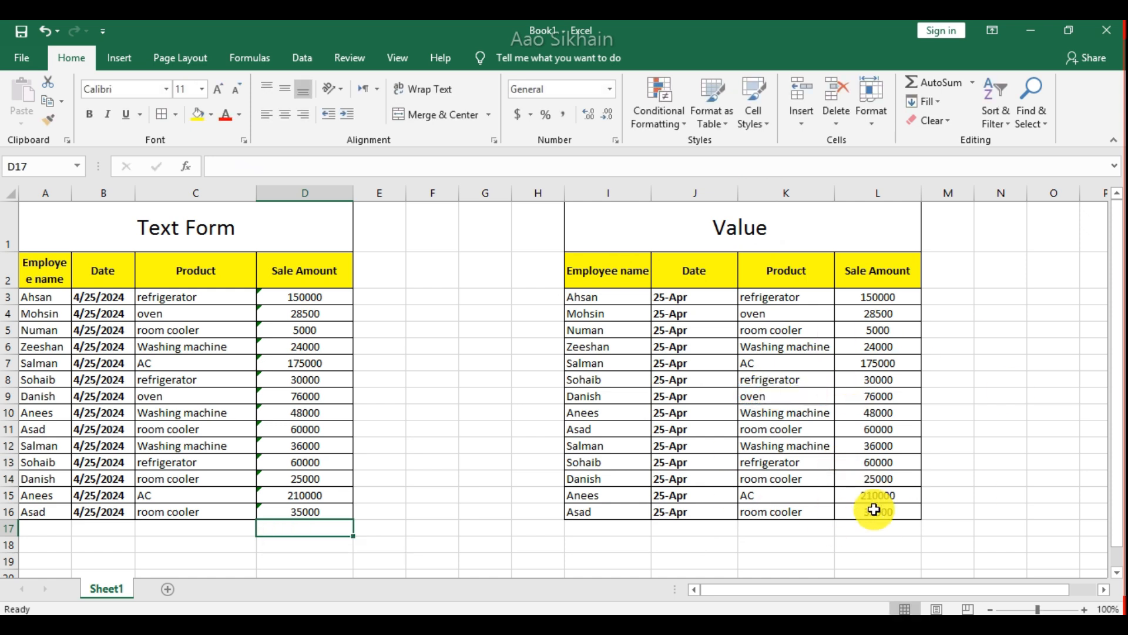
Total the Value table's Sale Amount column in cell L17 with AutoSum.
left_click(875, 527)
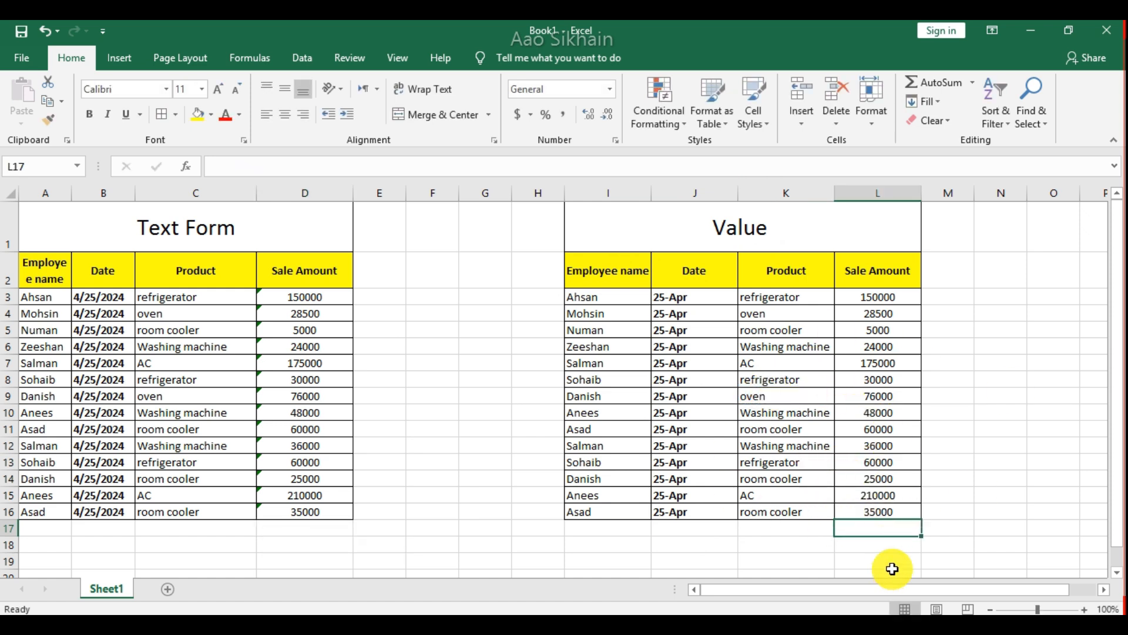
key("alt+equal")
key("Return")
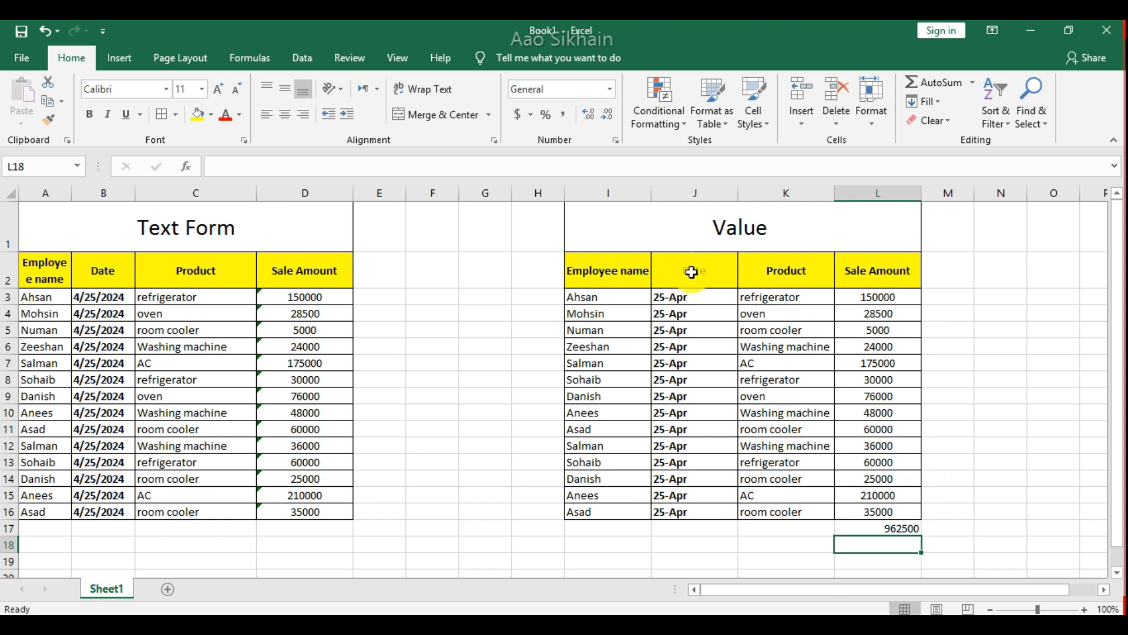
Format the date in cell J9 of the Value table with the 2012-03-14 date type.
left_click(696, 298)
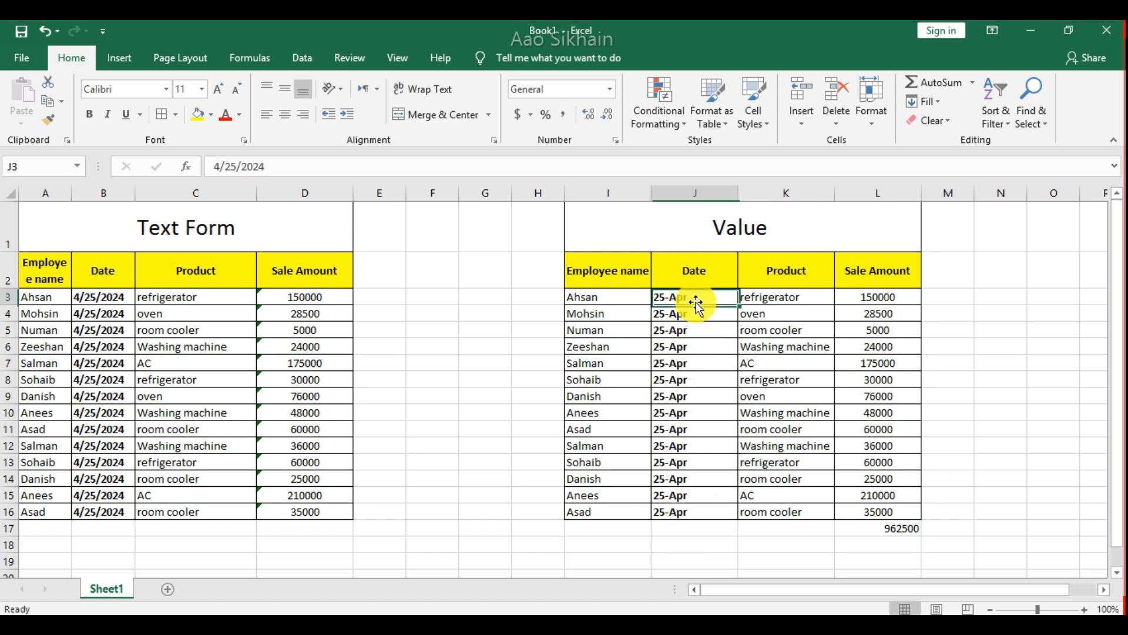
left_click(690, 398)
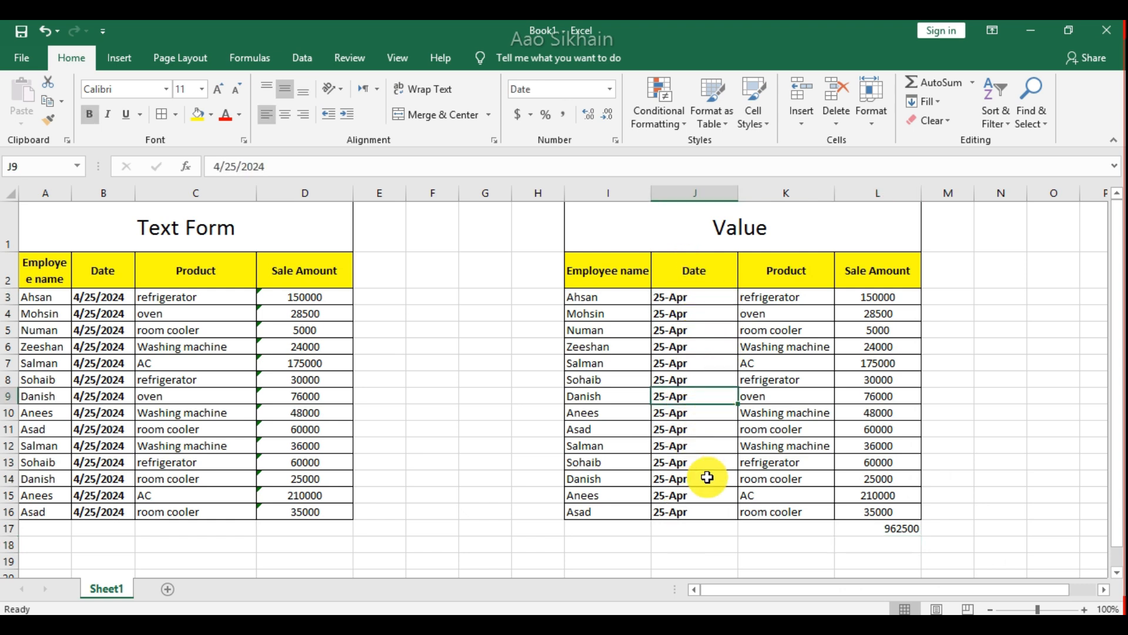
key("ctrl+1")
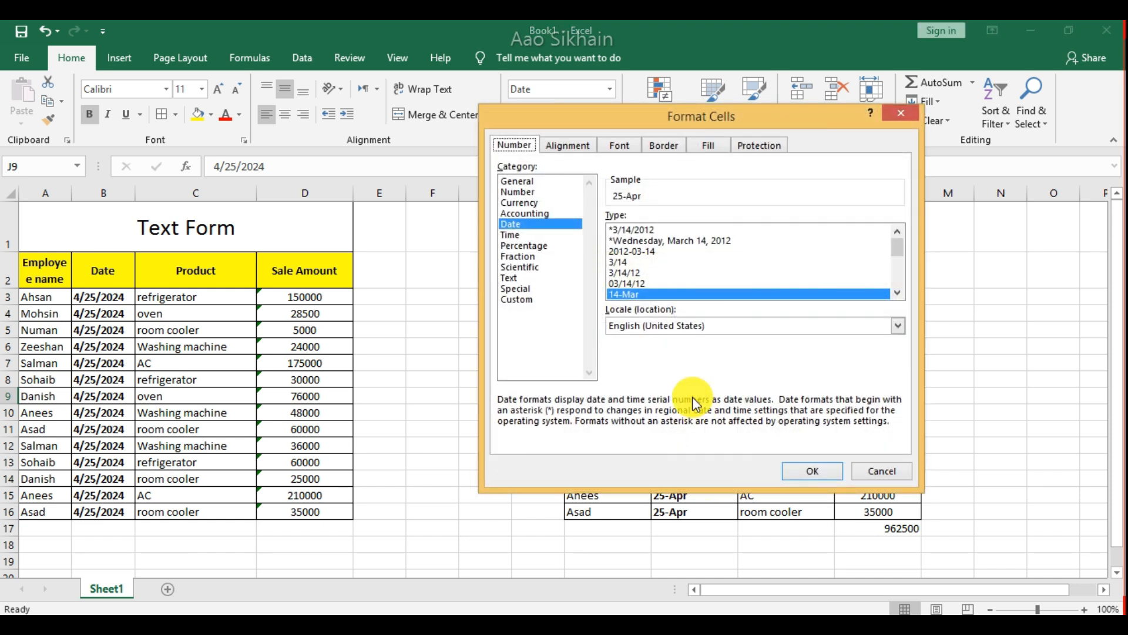
left_click(646, 251)
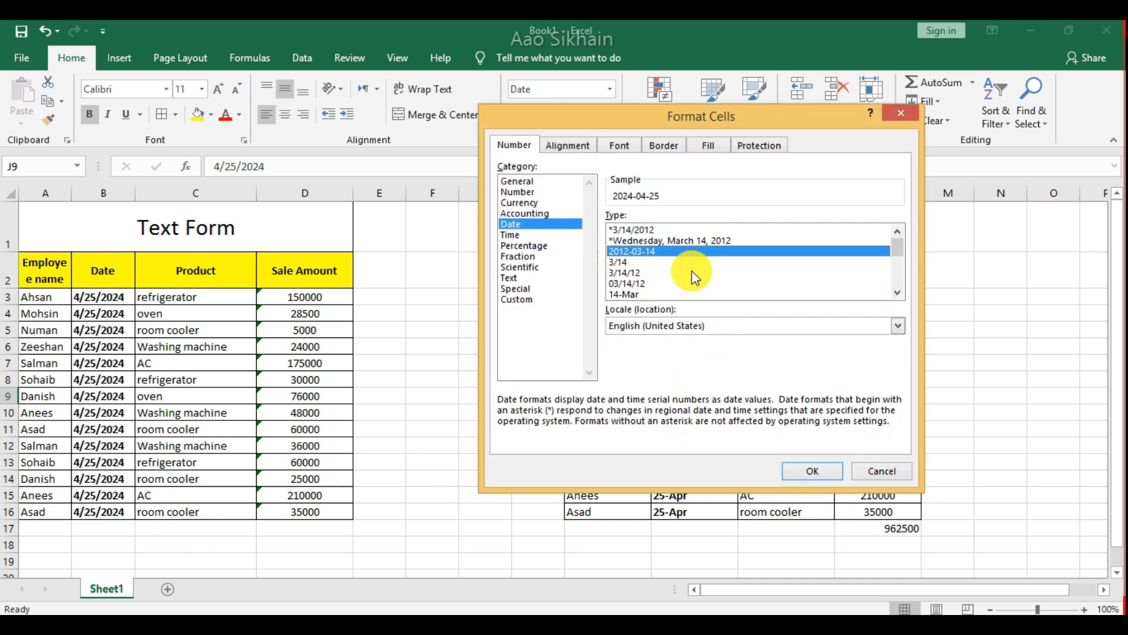
left_click(809, 471)
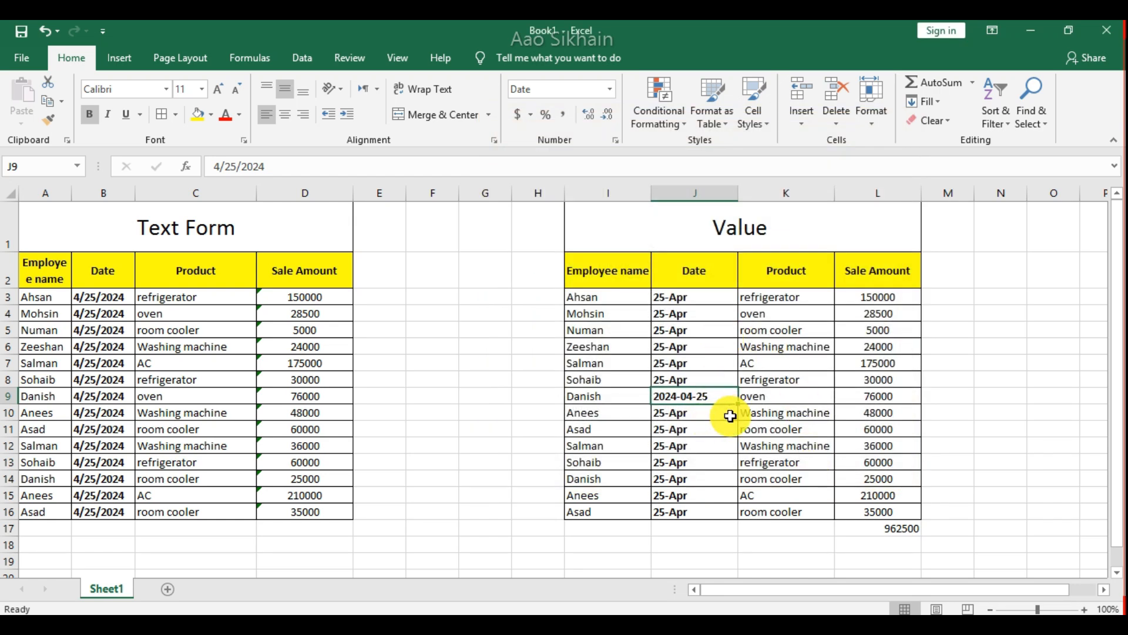
Apply the 03/14/12 date type to the text date in cell B8 of the Text Form table.
left_click(98, 385)
key("ctrl+1")
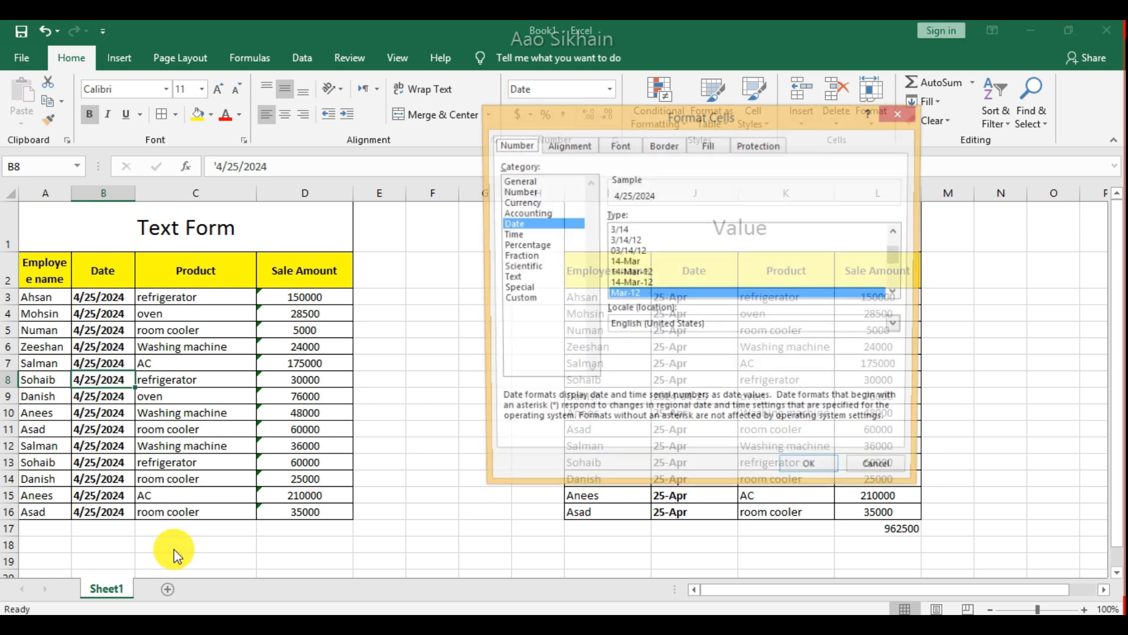
left_click(640, 252)
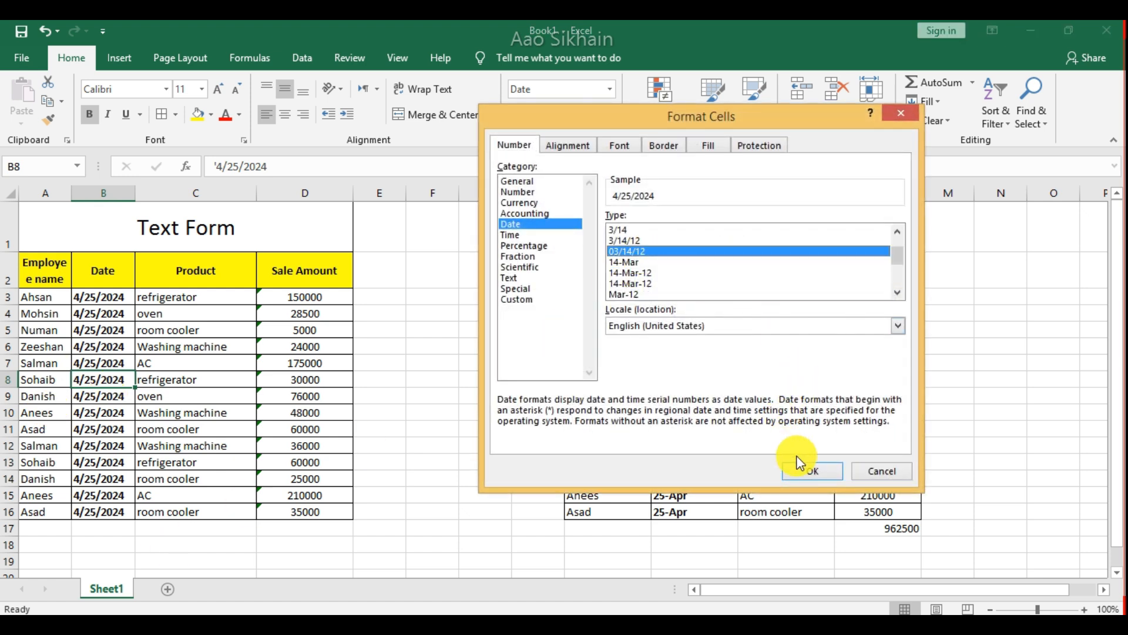
left_click(812, 471)
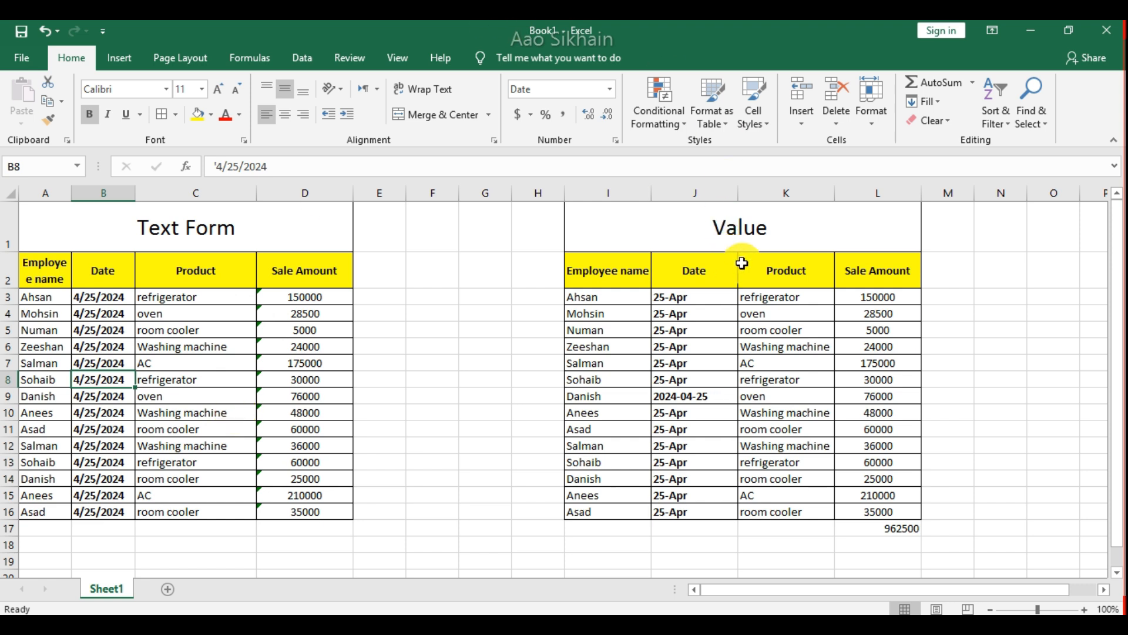
left_click(778, 369)
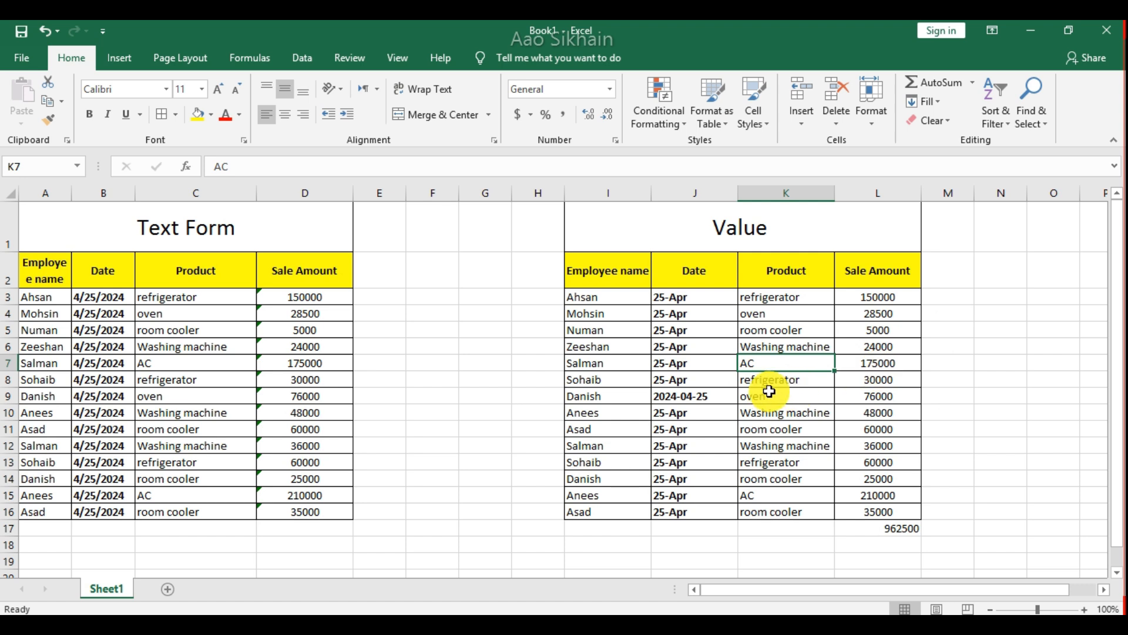
left_click(120, 363)
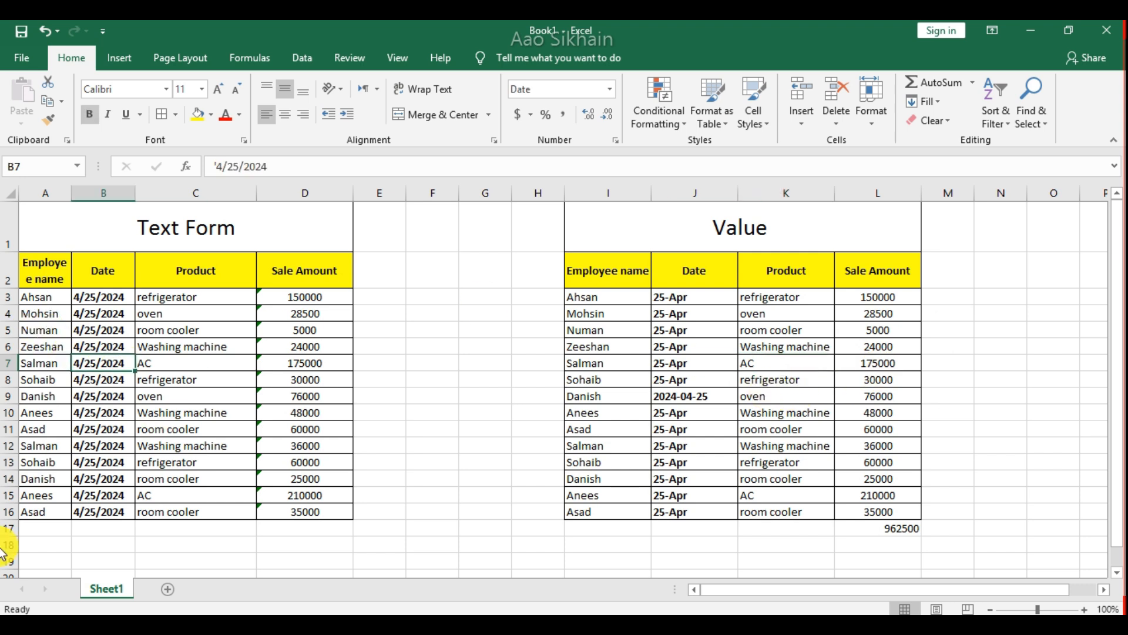
left_click(402, 363)
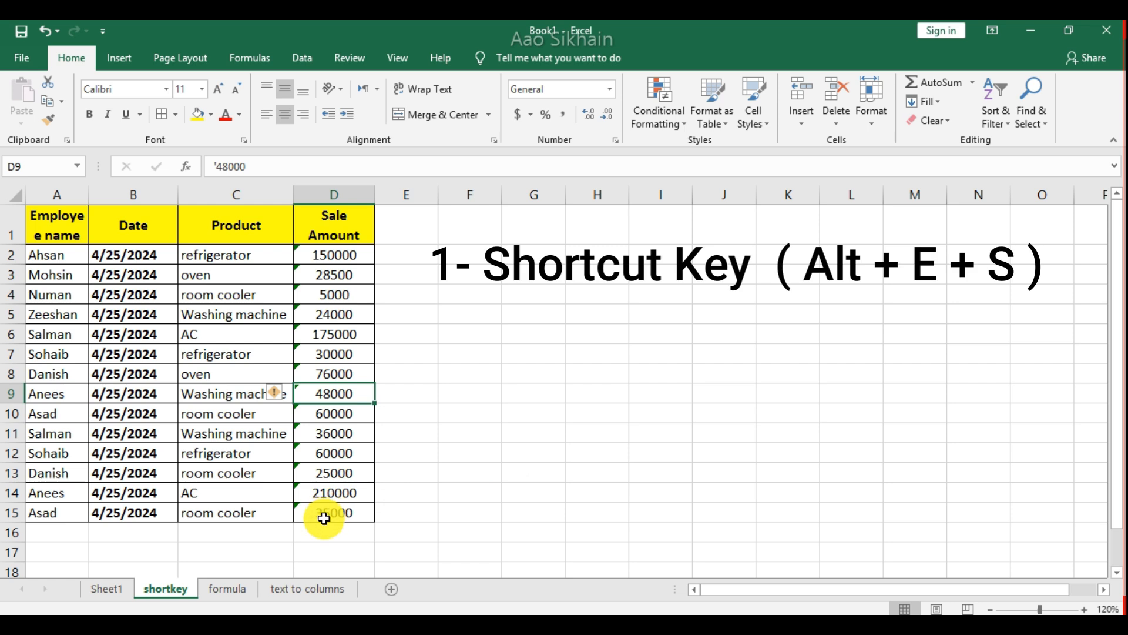
left_click(385, 509)
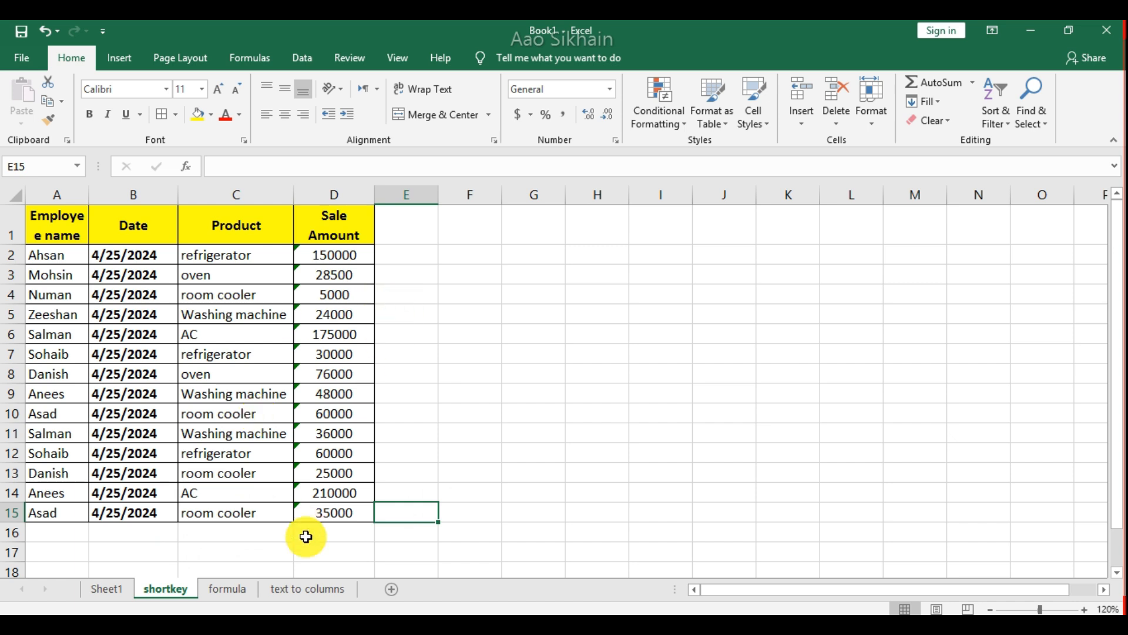
left_click(425, 494)
Try summing the Sale Amount column in cell D16 with =SUM(D2:D15), and clear the formula from the cell.
left_click(346, 533)
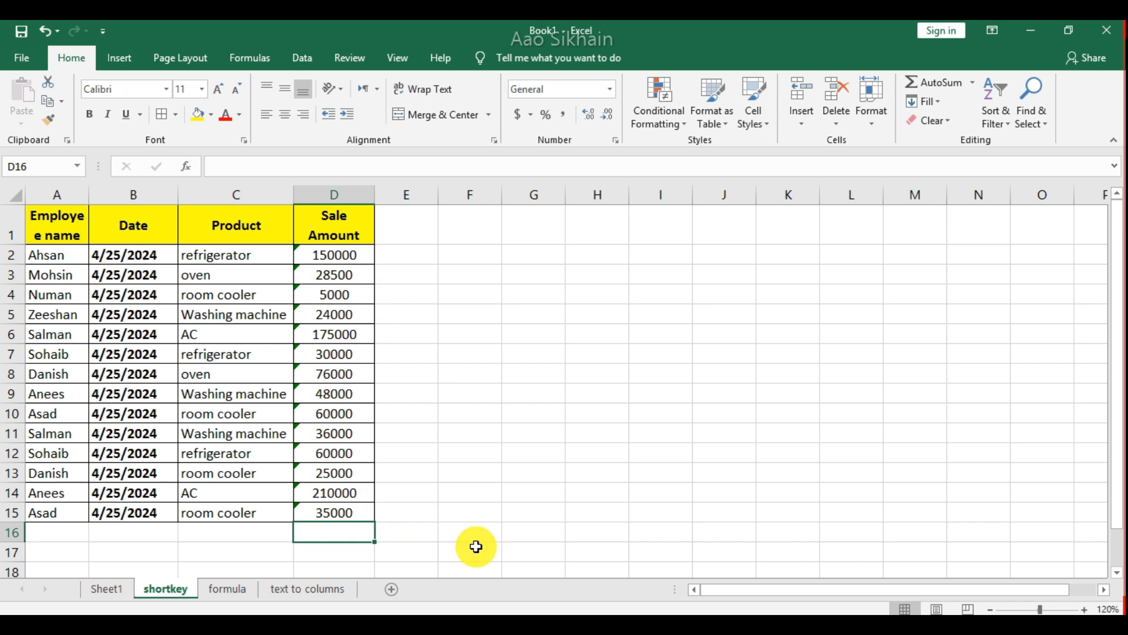
type("=SUM(")
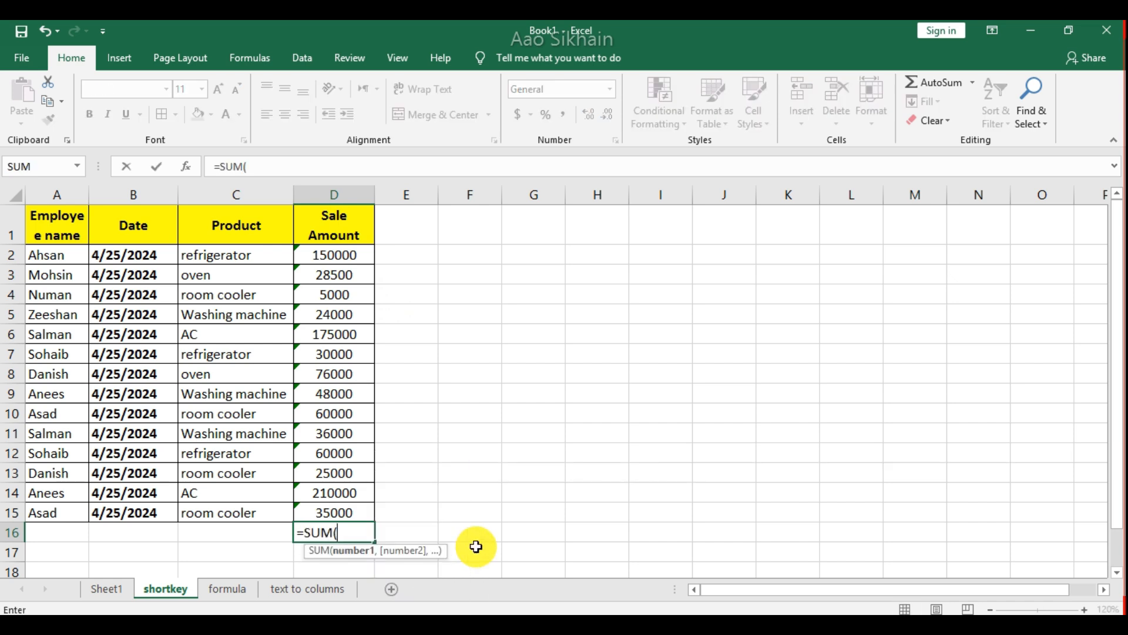
left_click_drag(360, 255, 358, 521)
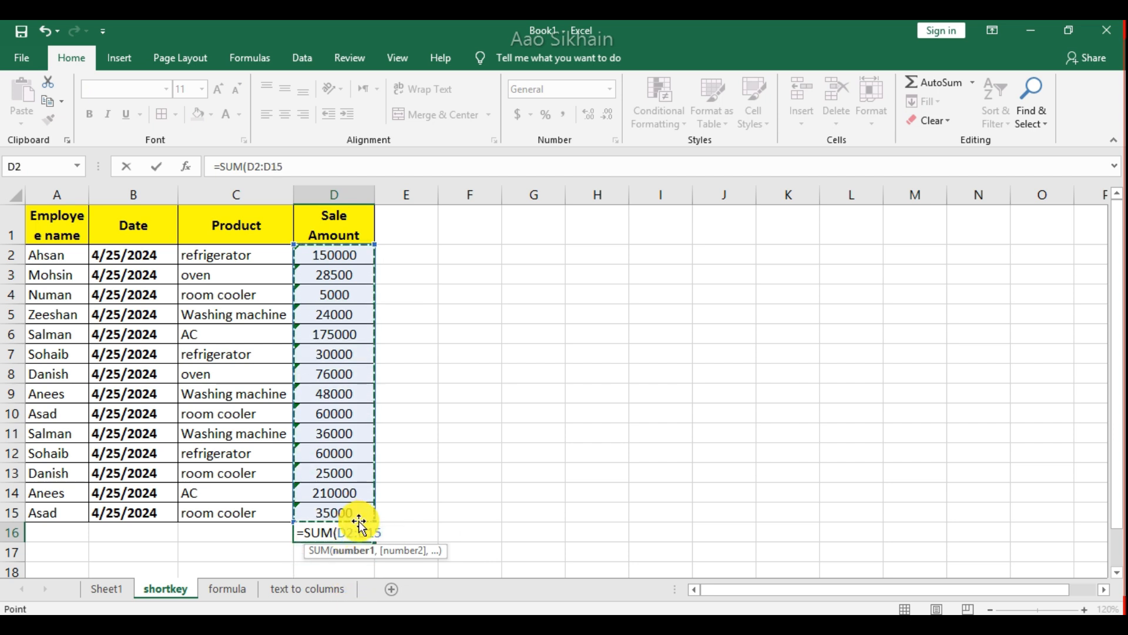
key("Return")
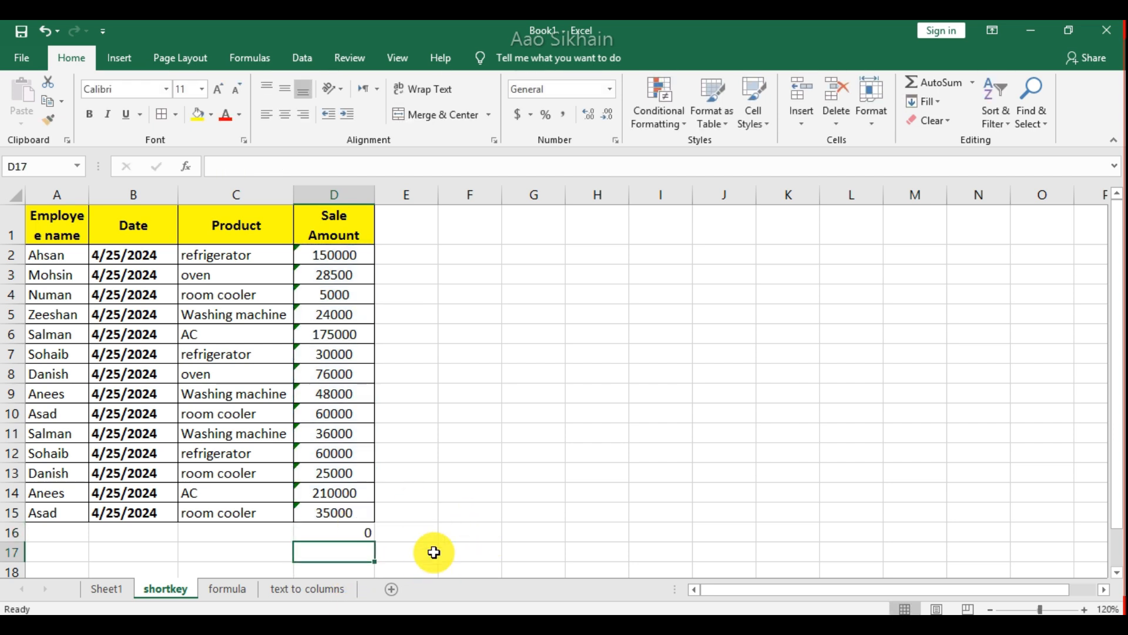
key("Up")
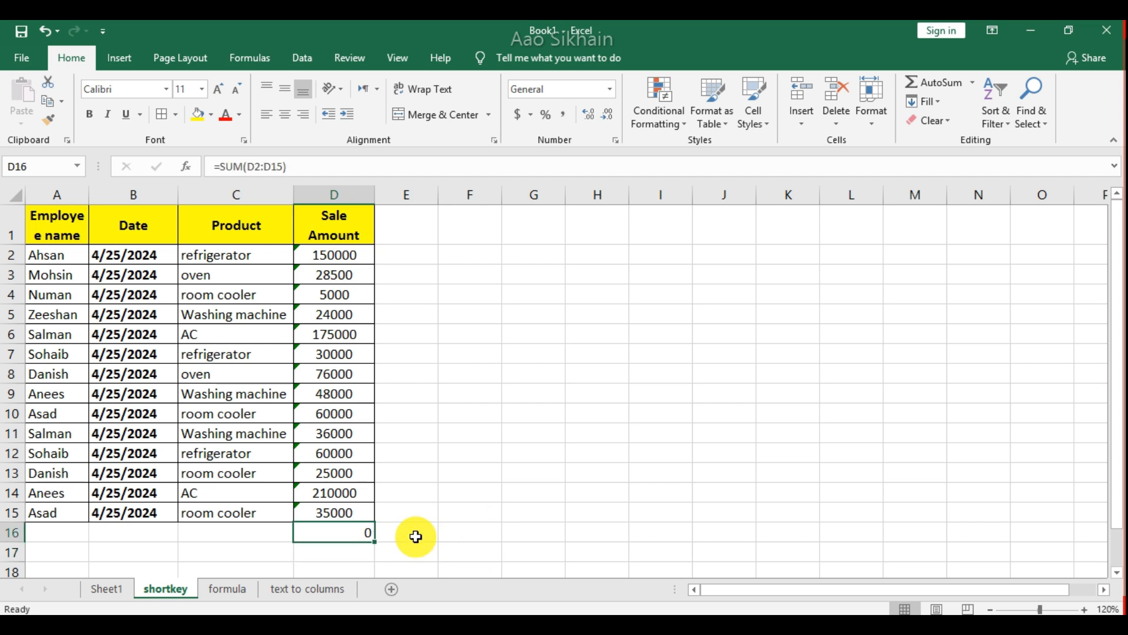
key("Delete")
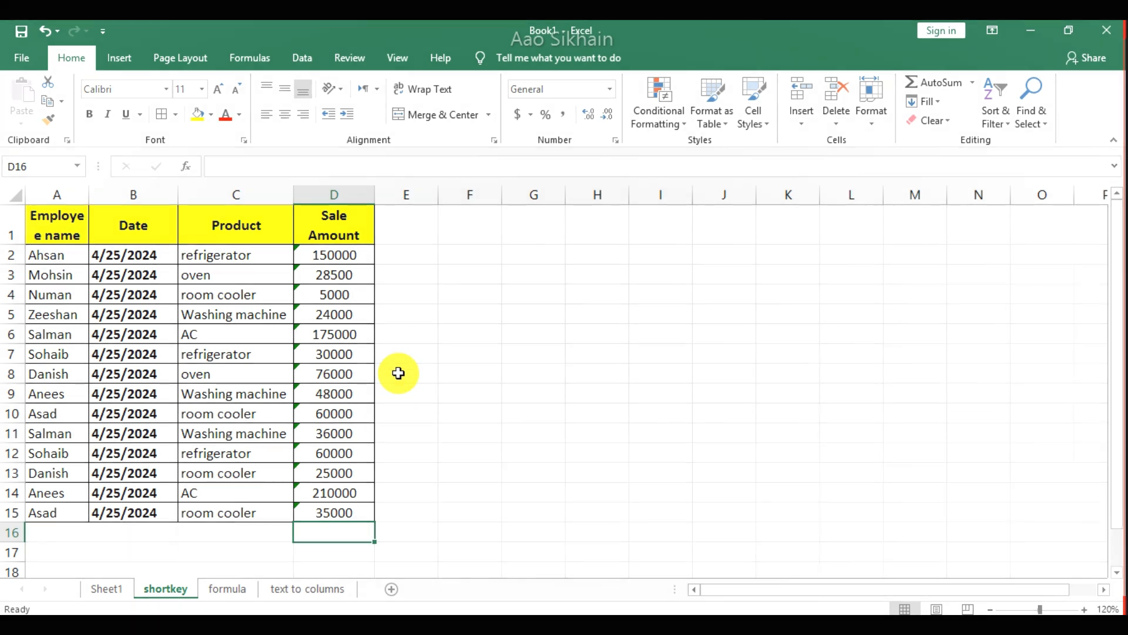
Copy the sale amounts in D2:D15 and paste them back over themselves with Paste Special set to Values.
left_click_drag(365, 252, 360, 509)
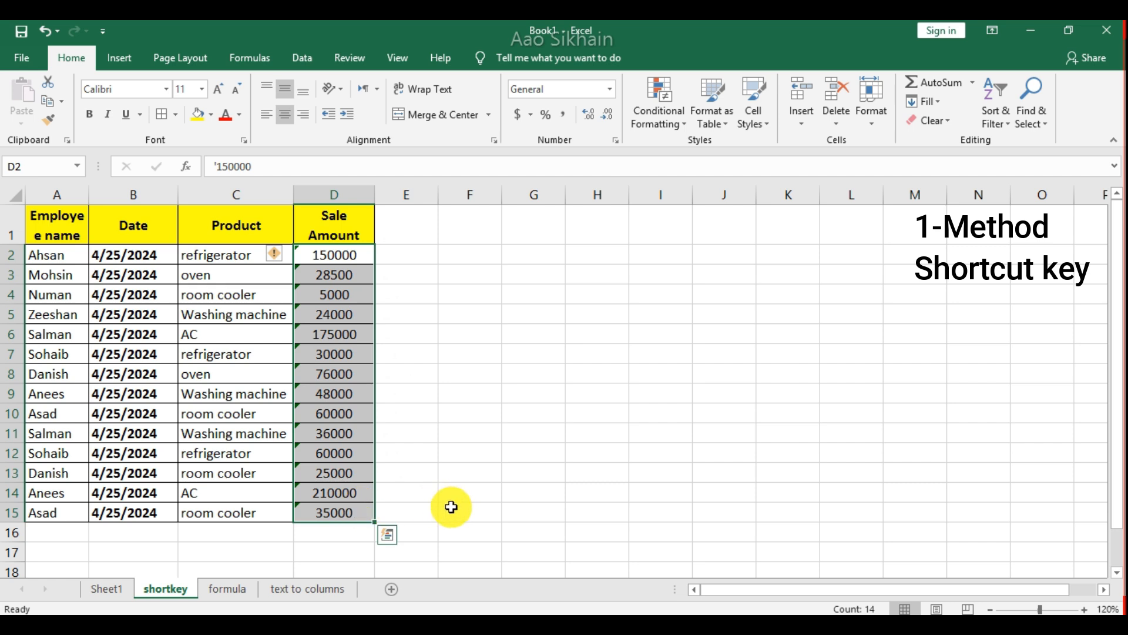
key("ctrl+c")
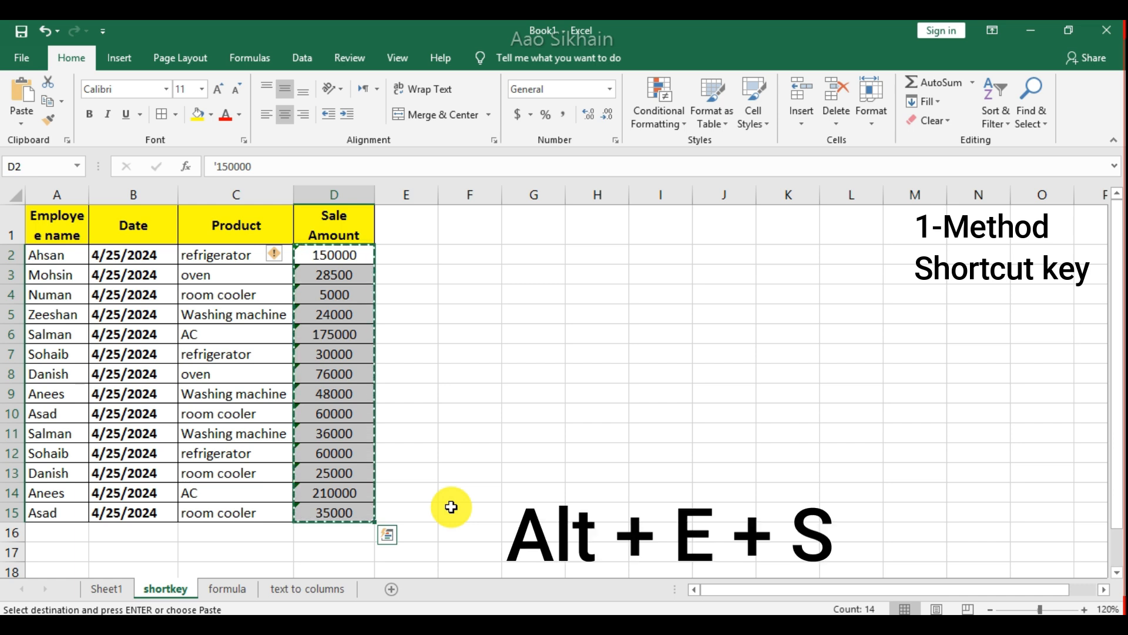
key("alt")
key("e")
key("s")
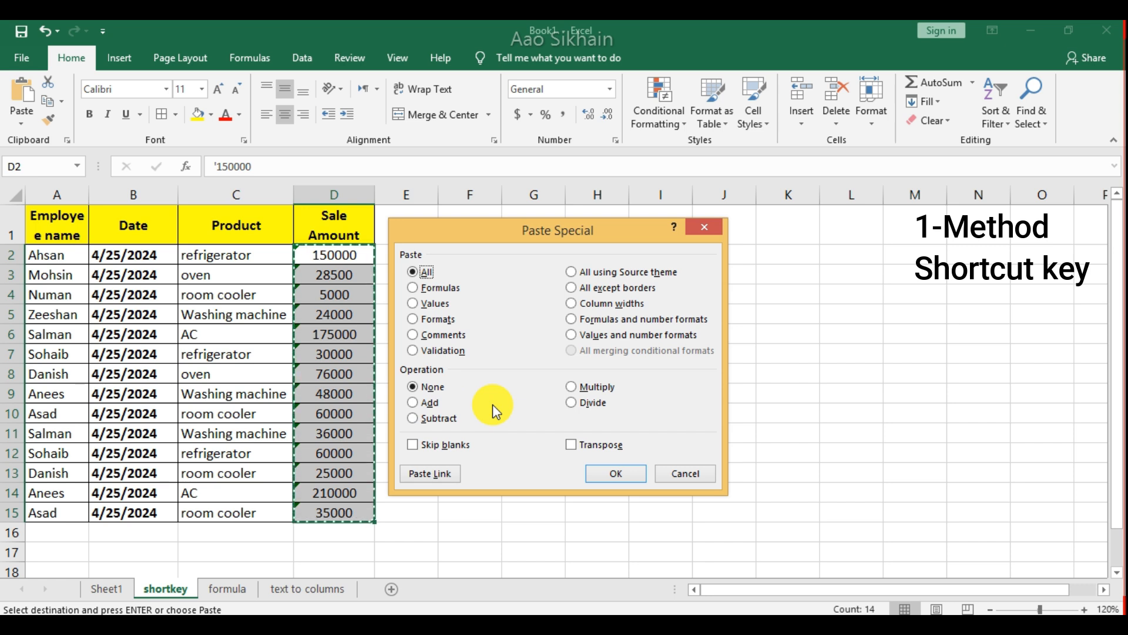
left_click(439, 302)
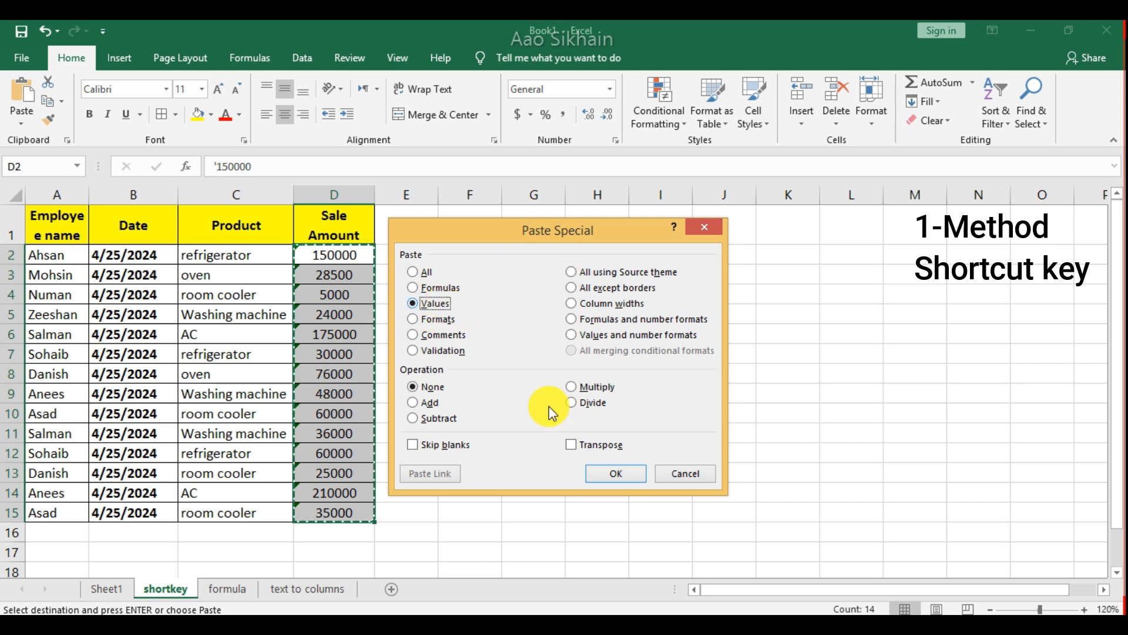
left_click(619, 473)
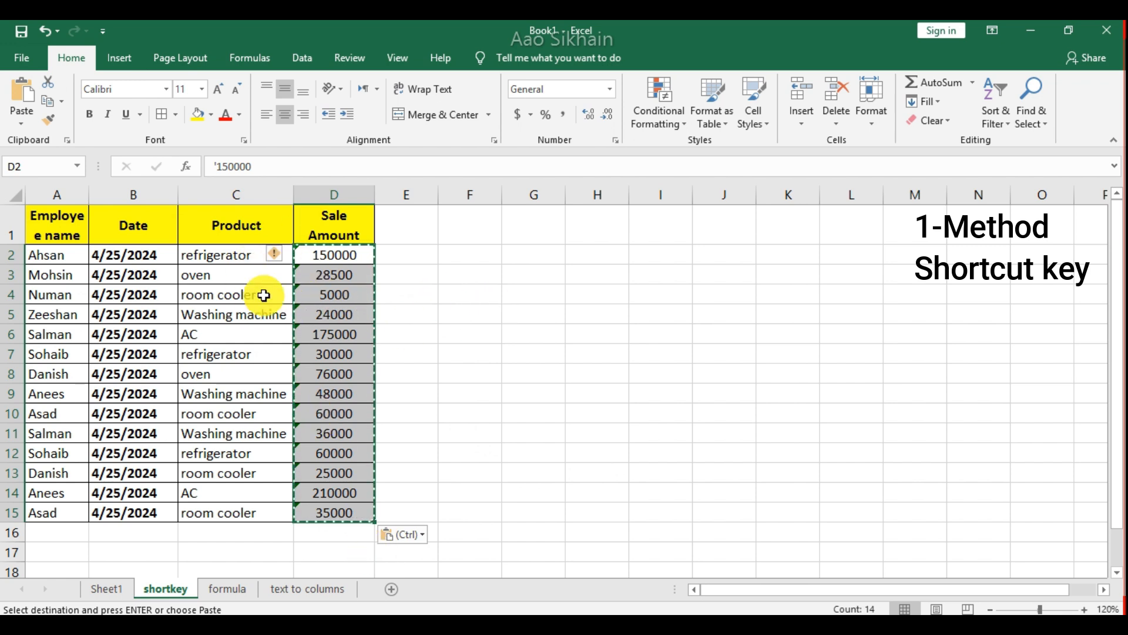
Convert the text-stored sale amounts in D2:D15 to numbers using the error-checking option.
left_click(279, 260)
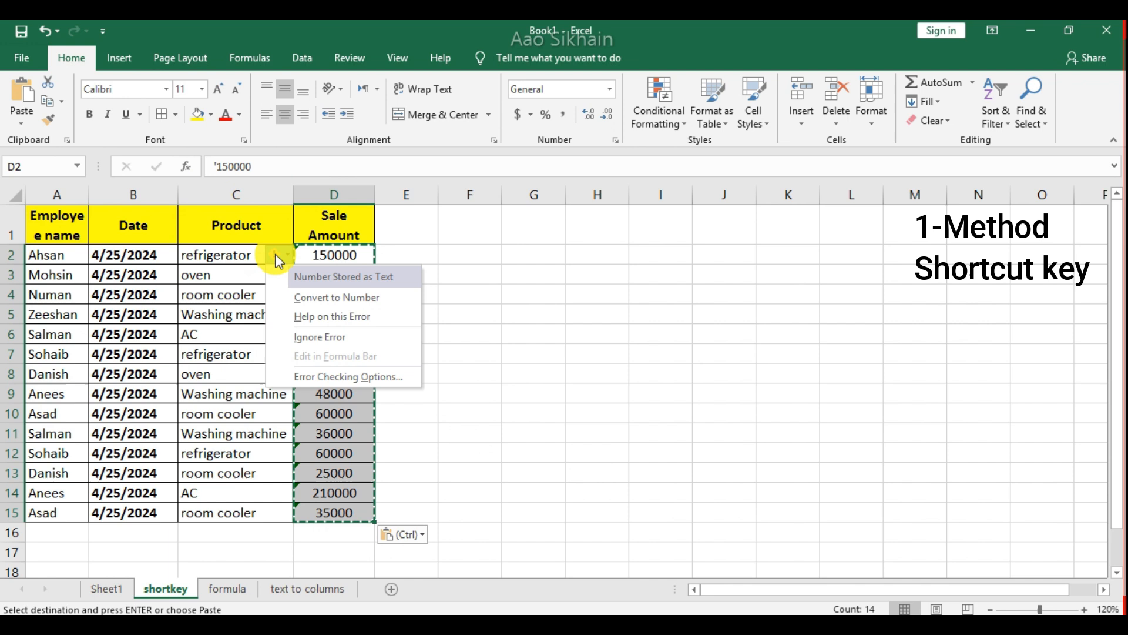
left_click(331, 301)
left_click(442, 332)
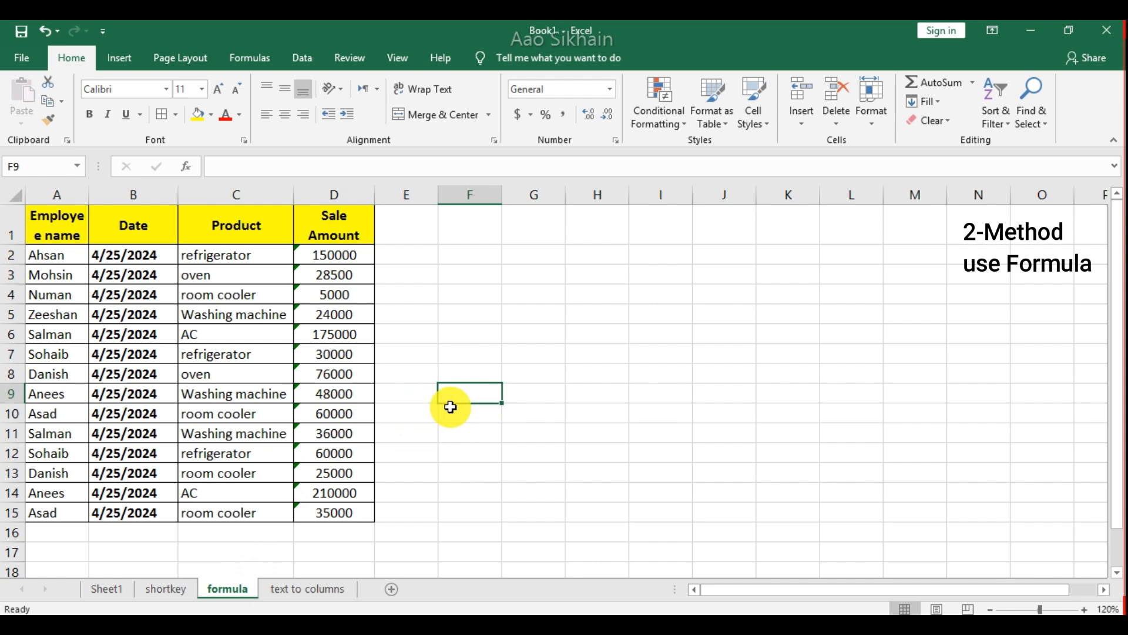
Enter the formula =TEXT(D2,"0") in cell F2 of the formula sheet to reference the first sale amount.
left_click(460, 257)
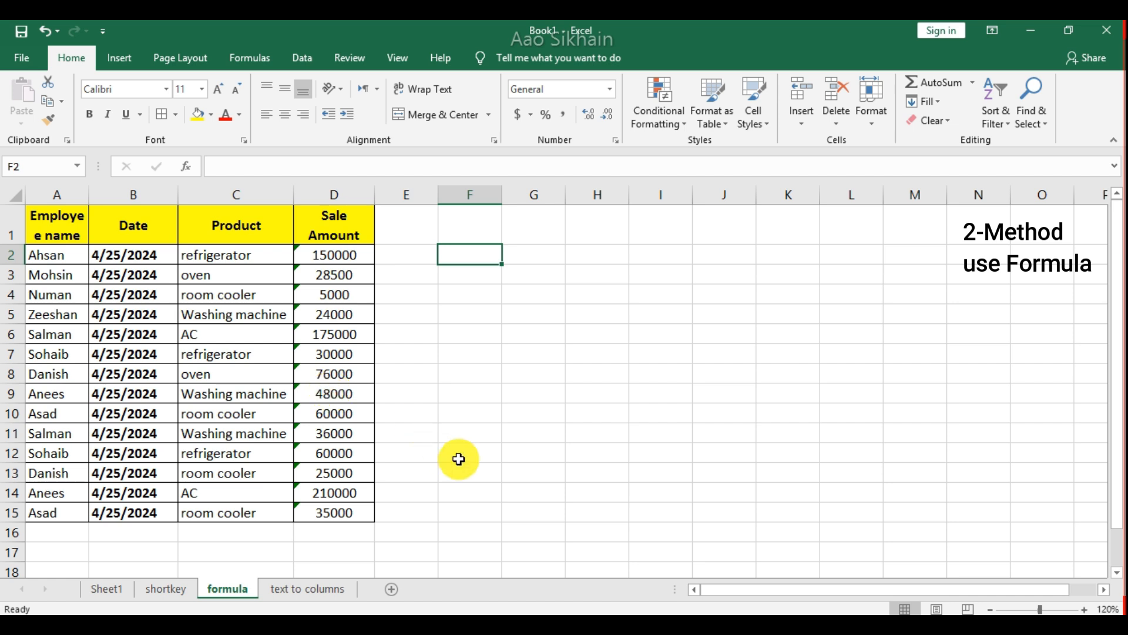
type("=tex")
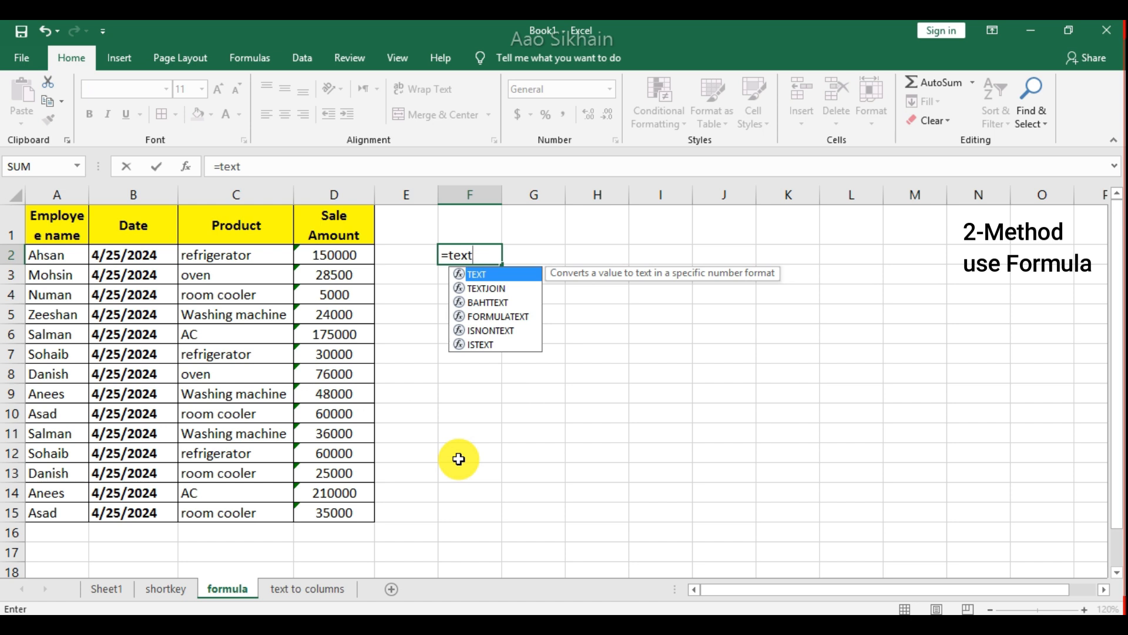
type("t")
key("Tab")
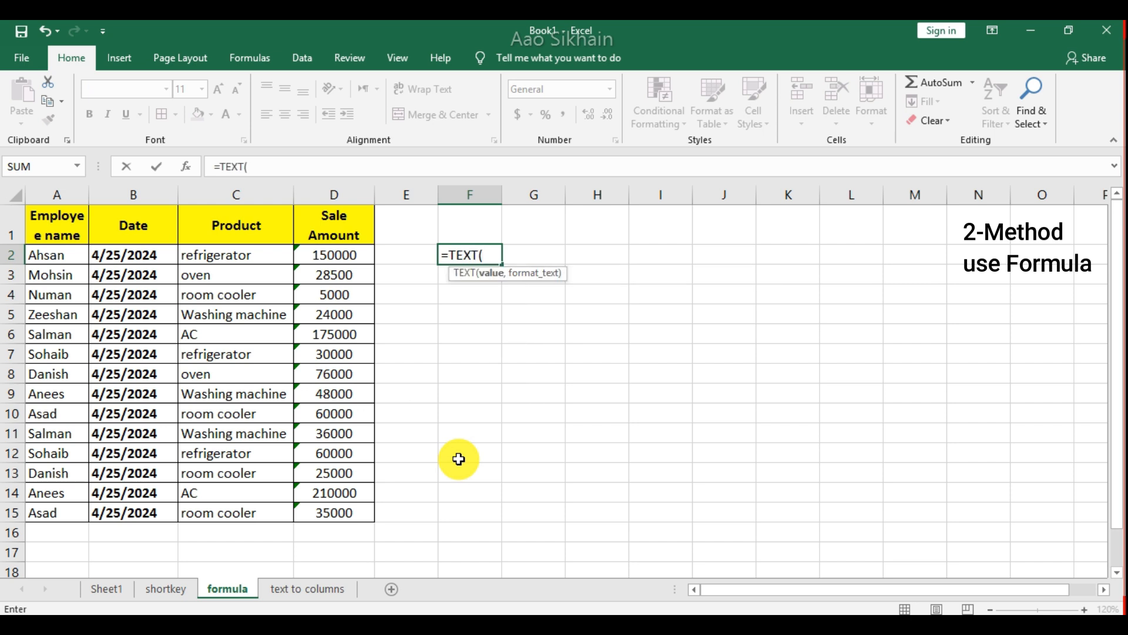
left_click(491, 289)
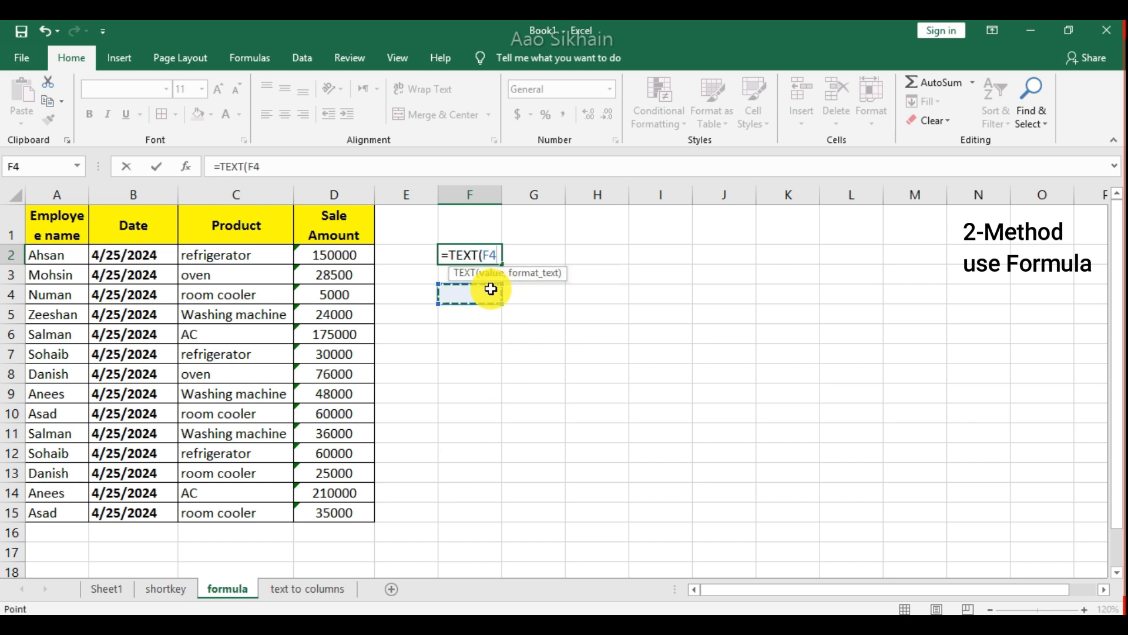
left_click(365, 255)
type(",\"0")
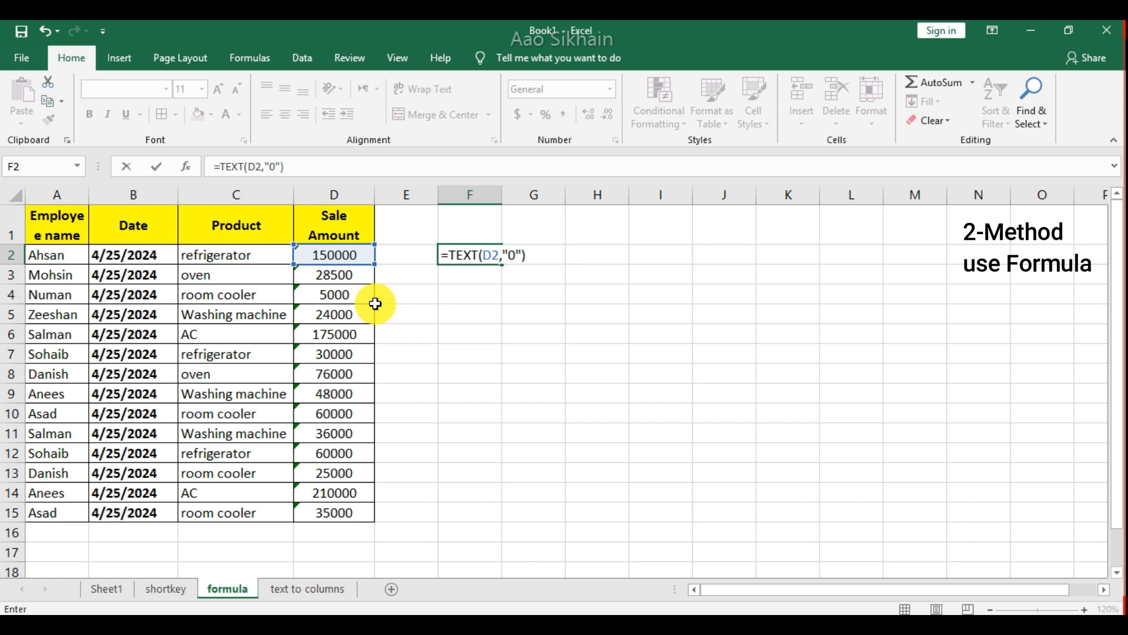
key("Return")
Copy the TEXT formula from F2 down through F3:F15, covering every row of the sales table.
key("Up")
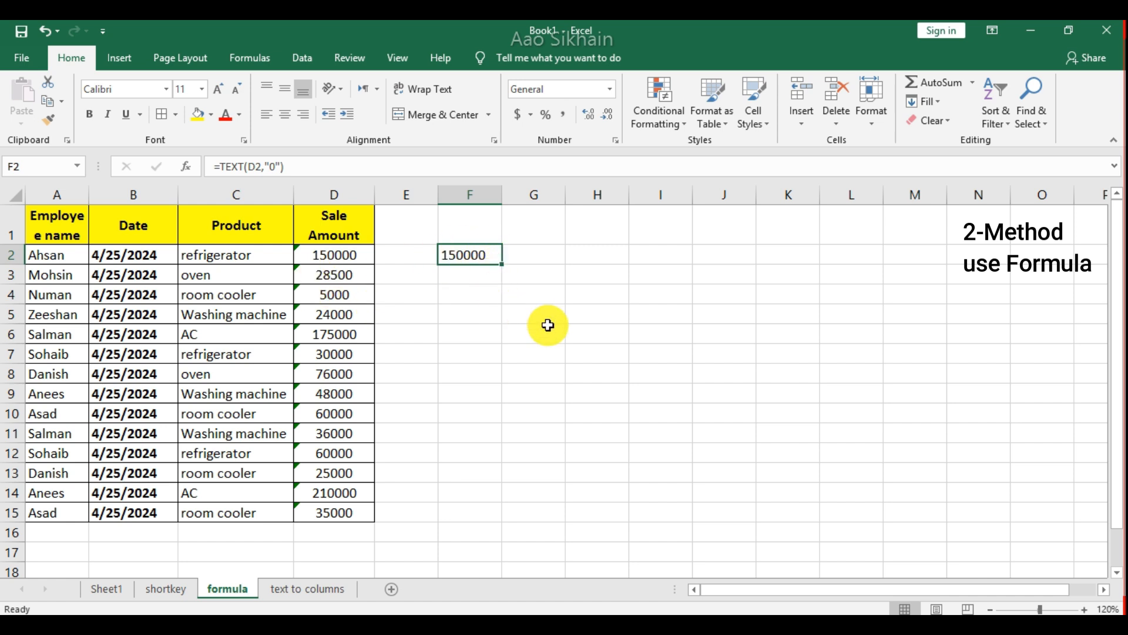
key("ctrl+c")
key("Down")
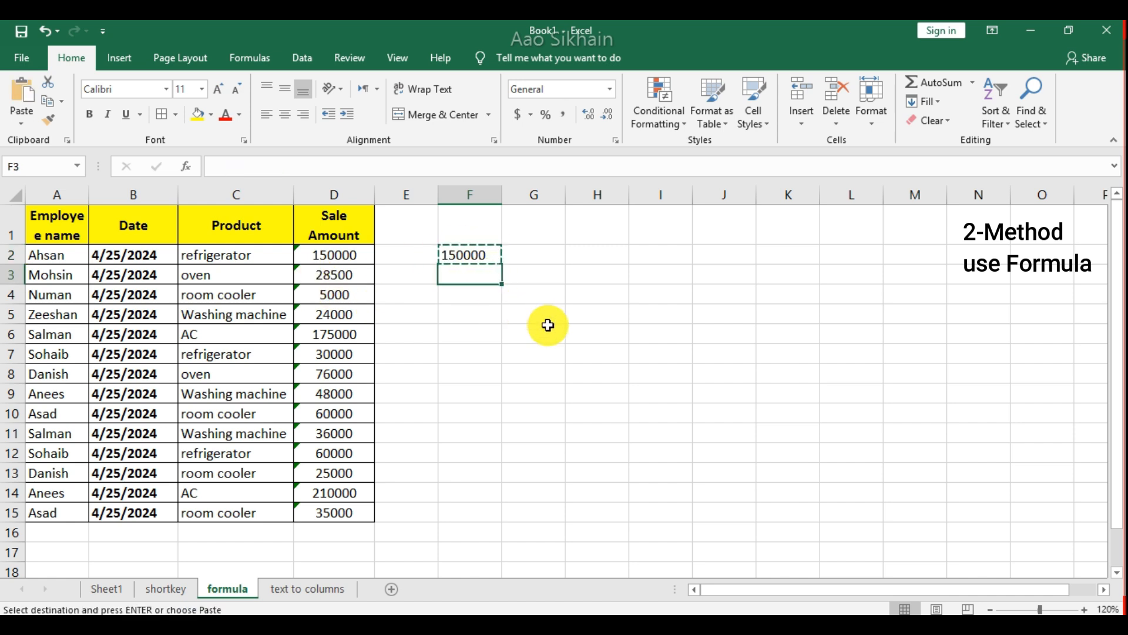
key("shift+Down")
key("shift+Down")
key("shift+Down")
key("shift+Down")
key("shift+Down")
key("shift+Down")
key("shift+Down")
key("shift+Down")
key("shift+Down")
key("shift+Down")
key("shift+Down")
key("shift+Down")
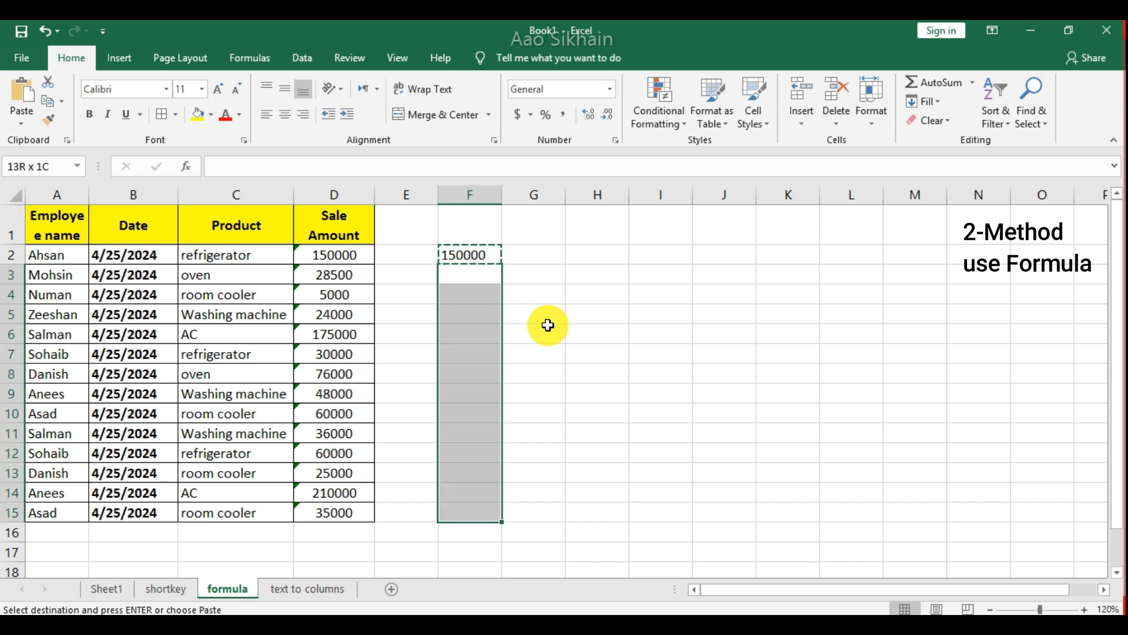
key("Return")
Examine the TEXT formulas in column F against the sale amounts they reference.
key("Down")
key("Down")
key("Down")
key("Down")
key("Down")
key("Down")
key("Down")
key("Down")
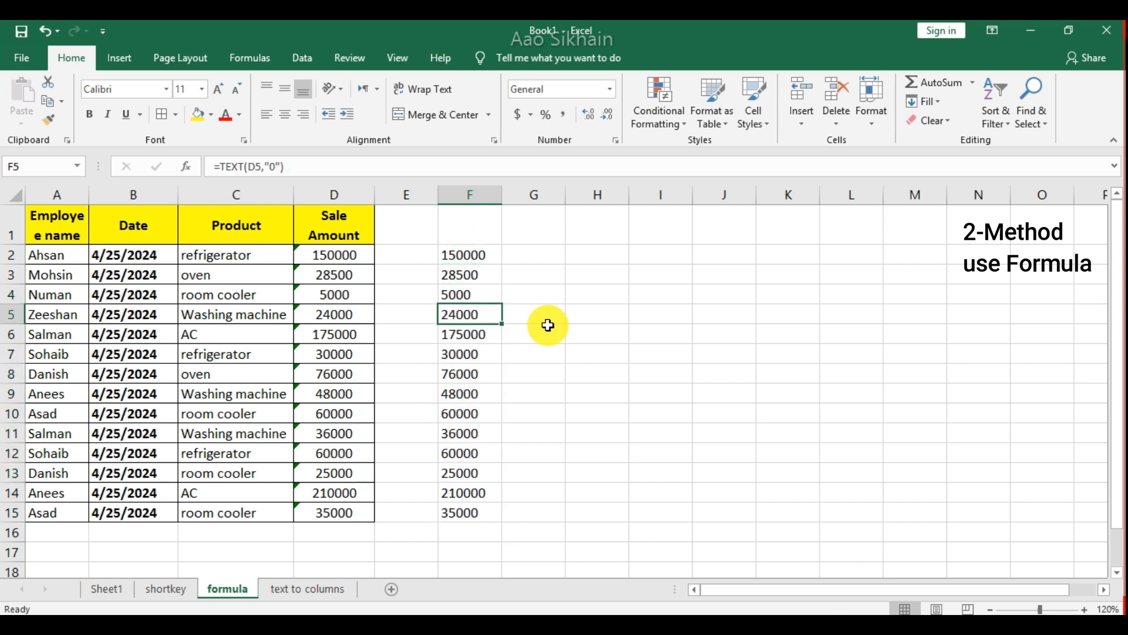
key("Up")
key("Up")
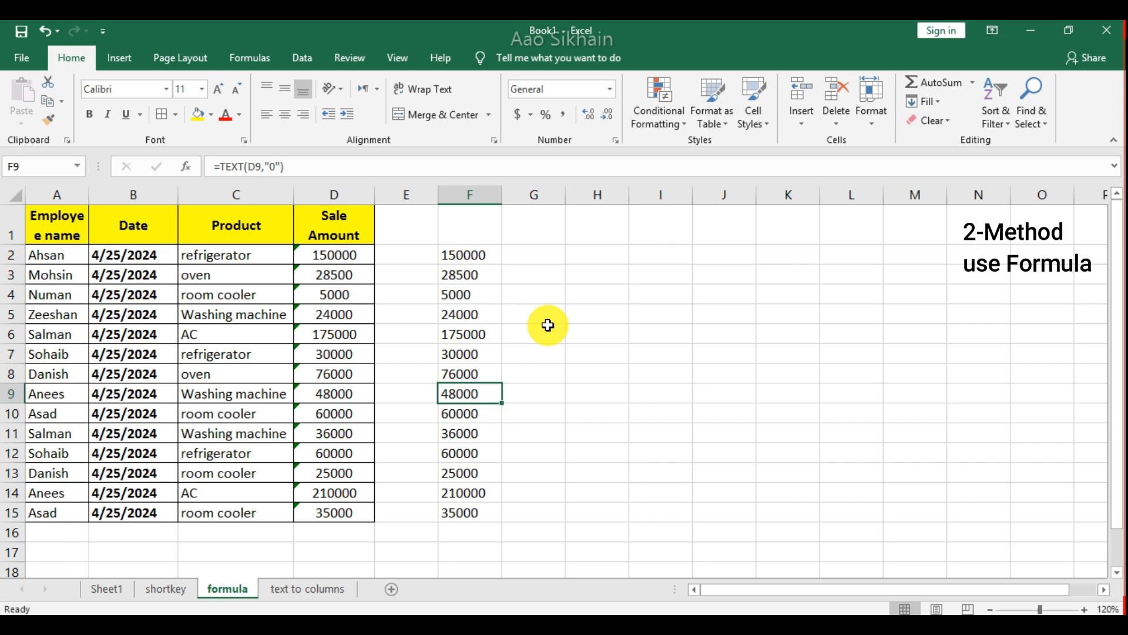
left_click(416, 355)
key("shift+Up")
key("shift+Up")
key("shift+Up")
key("shift+Up")
left_click(470, 310)
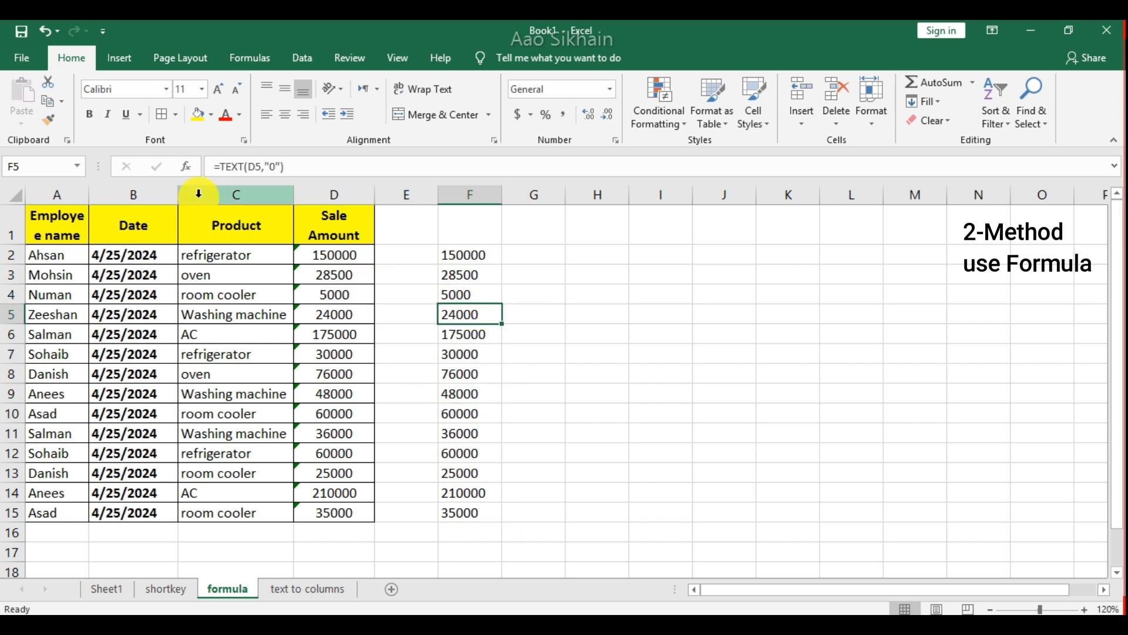
key("Down")
key("Down")
key("Down")
key("Down")
key("Up")
key("Up")
key("Up")
key("Up")
key("Up")
key("Up")
key("Up")
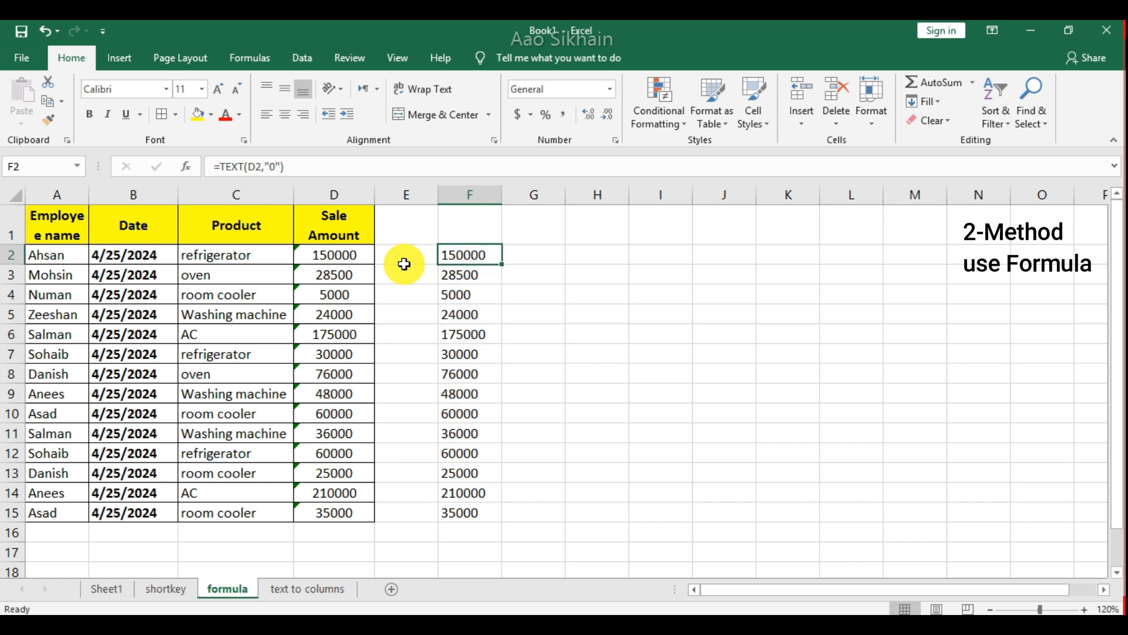
Copy the TEXT formulas in F2:F15 and paste them back over themselves with Paste Special set to Values.
key("shift+Down")
key("shift+Down")
key("shift+Down")
key("shift+Down")
key("shift+Down")
key("shift+Down")
key("shift+Down")
key("shift+Down")
key("shift+Down")
key("shift+Down")
key("shift+Down")
key("shift+Down")
key("shift+Down")
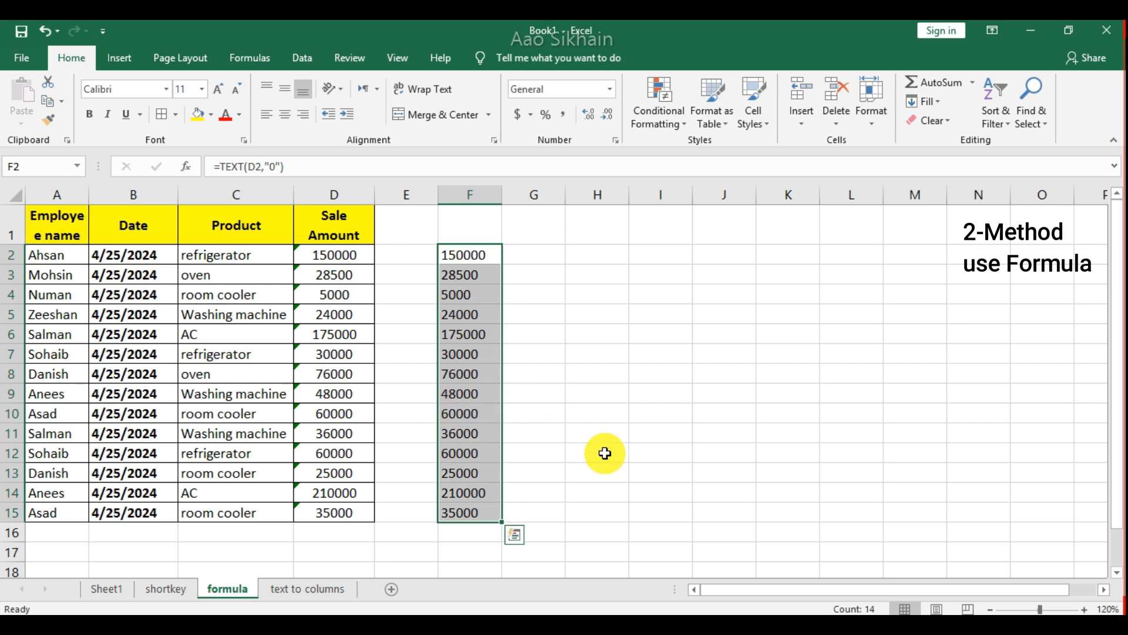
key("ctrl+c")
key("alt+e")
key("s")
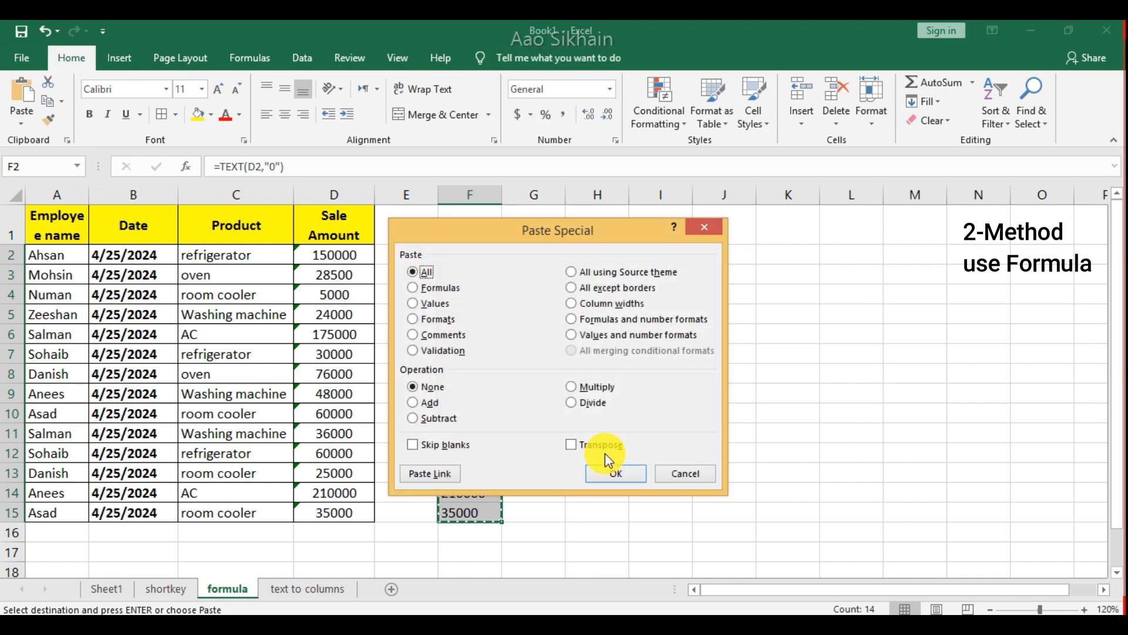
left_click(426, 304)
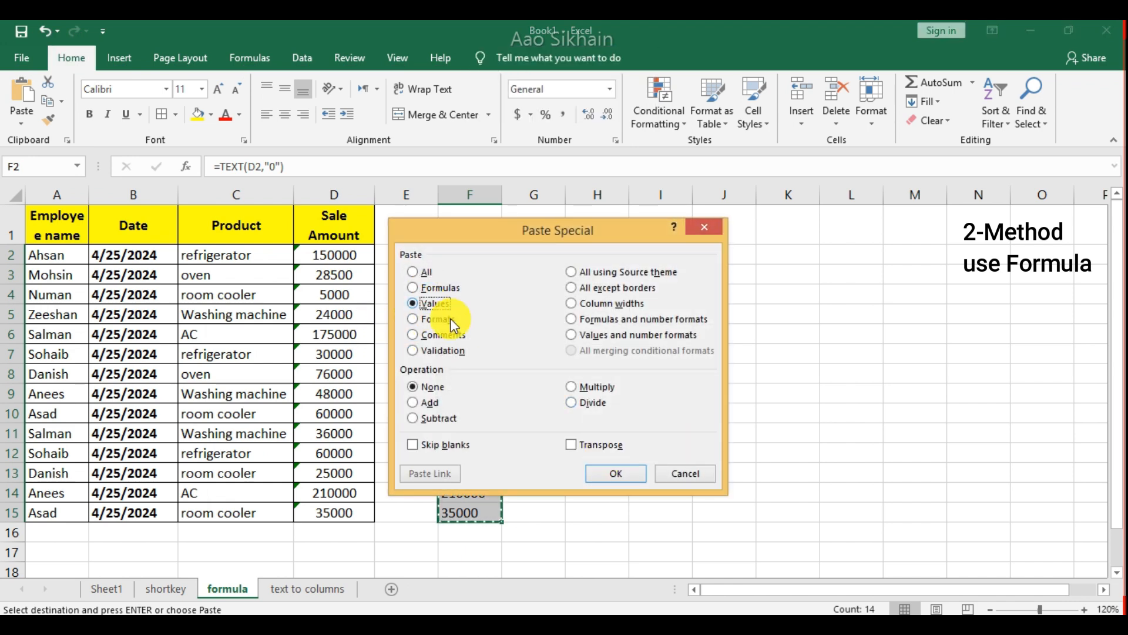
left_click(602, 473)
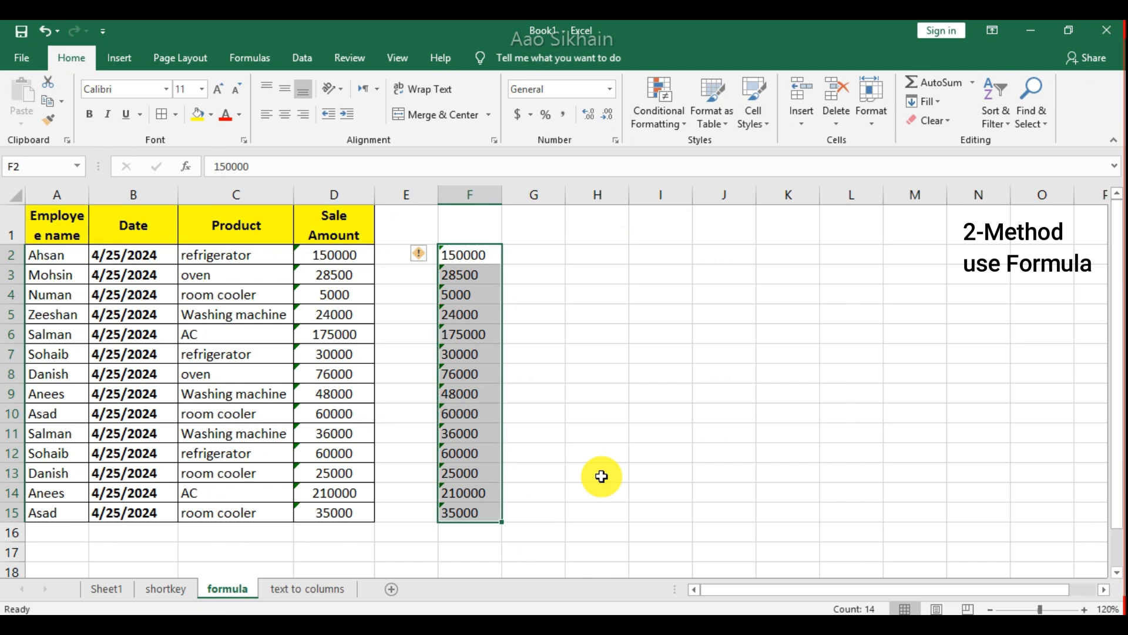
Convert the text-stored amounts in F2:F15 to numbers using the error-checking option.
left_click(418, 259)
left_click(519, 300)
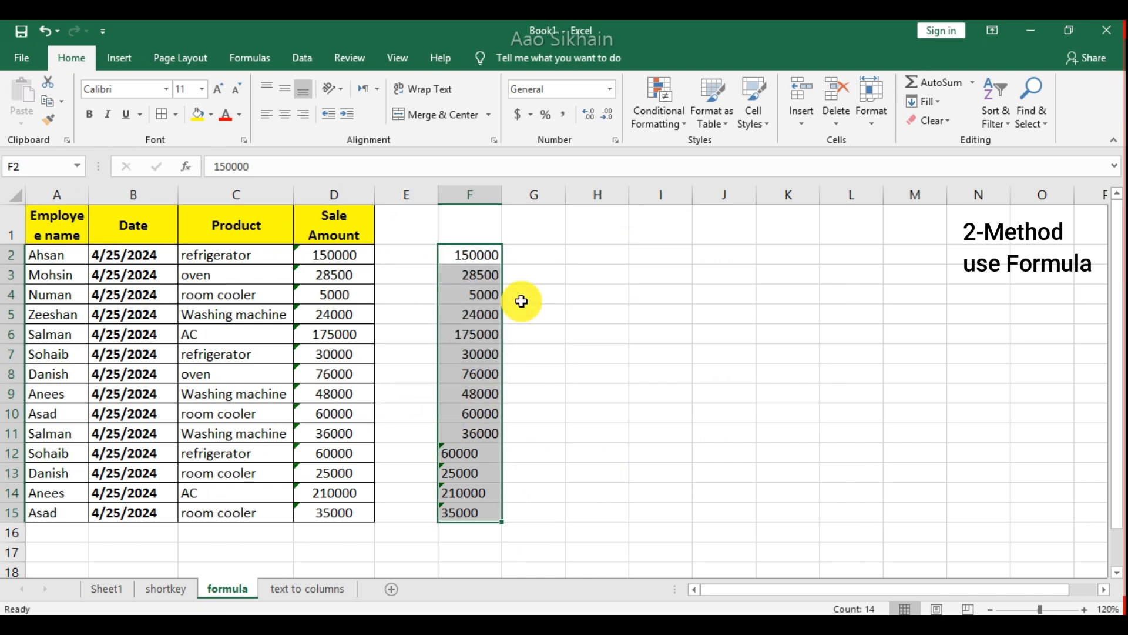
left_click(579, 301)
Examine the converted sale amounts in column F cell by cell.
key("Left")
key("Left")
key("Down")
key("Down")
key("Down")
key("Down")
key("Down")
key("Down")
key("Down")
key("Up")
key("Up")
key("Up")
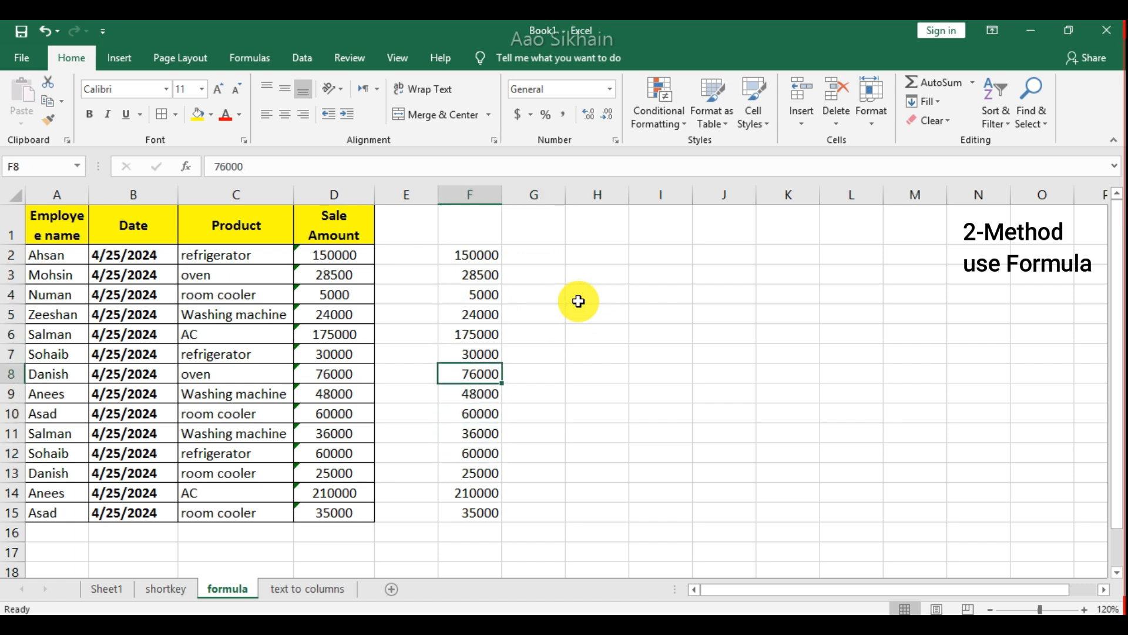
key("Right")
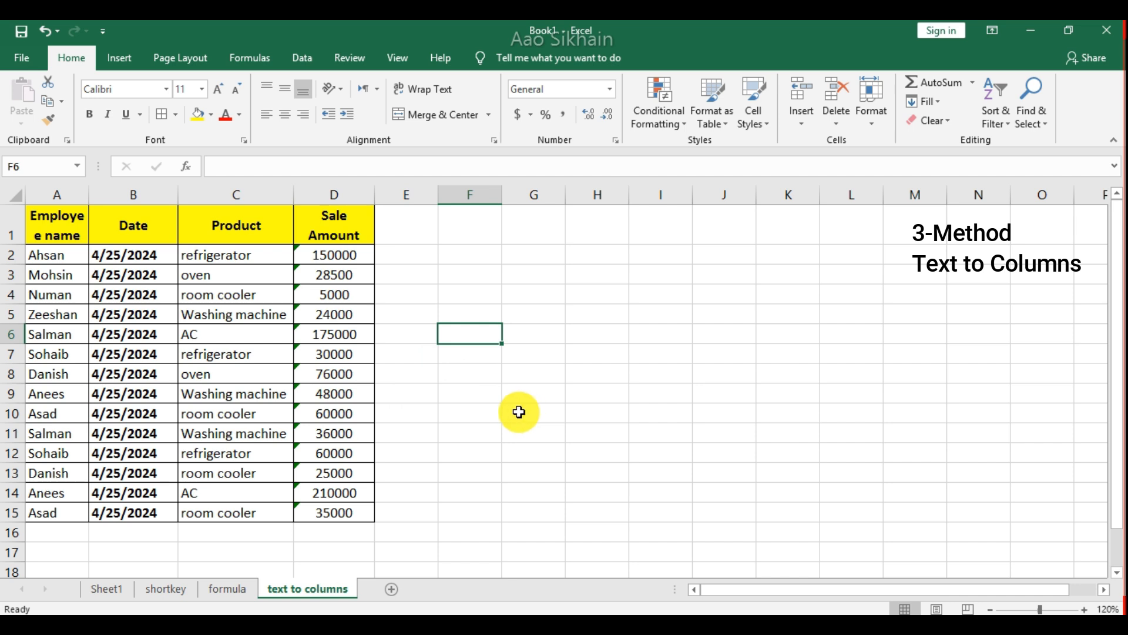
Convert the sale amounts in D2:D15 with Text to Columns, using Delimited, the Tab delimiter and General format, with destination $D$2.
left_click(351, 257)
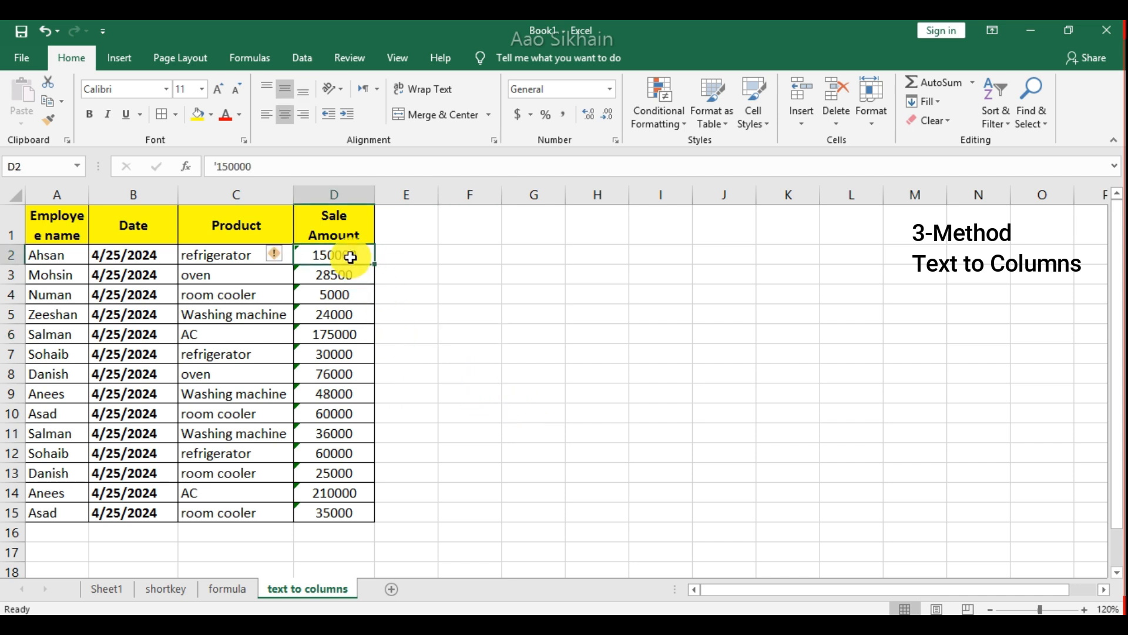
key("shift+Down")
key("shift+Down")
key("shift+Down")
key("shift+Down")
key("shift+Down")
key("shift+Down")
key("shift+Down")
key("shift+Down")
key("shift+Down")
key("shift+Down")
key("shift+Down")
key("shift+Down")
key("shift+Down")
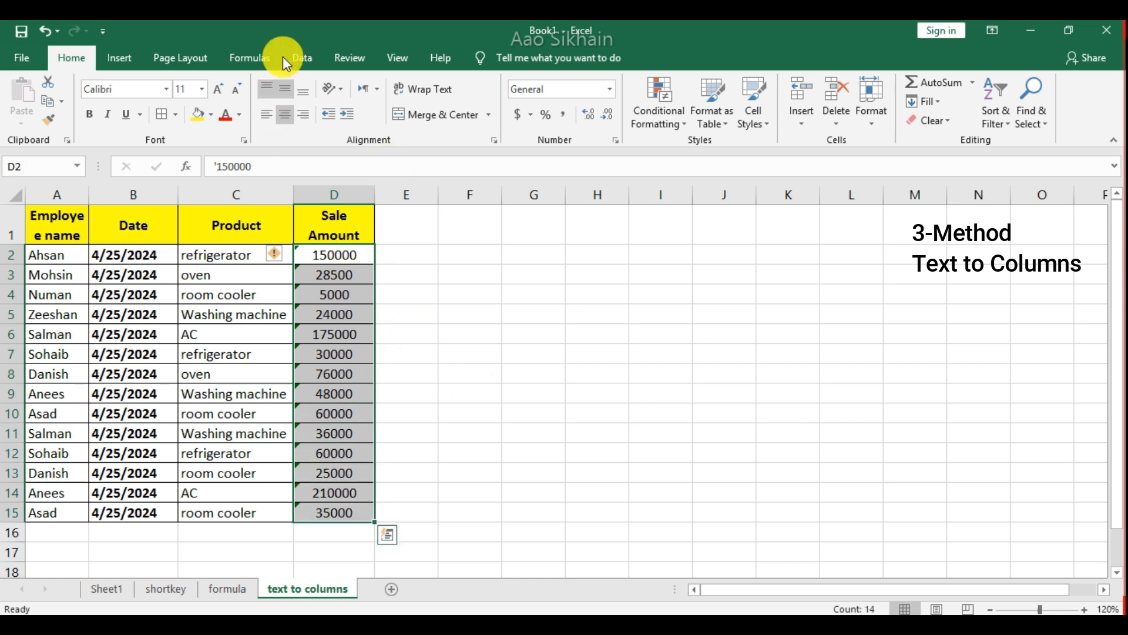
left_click(315, 59)
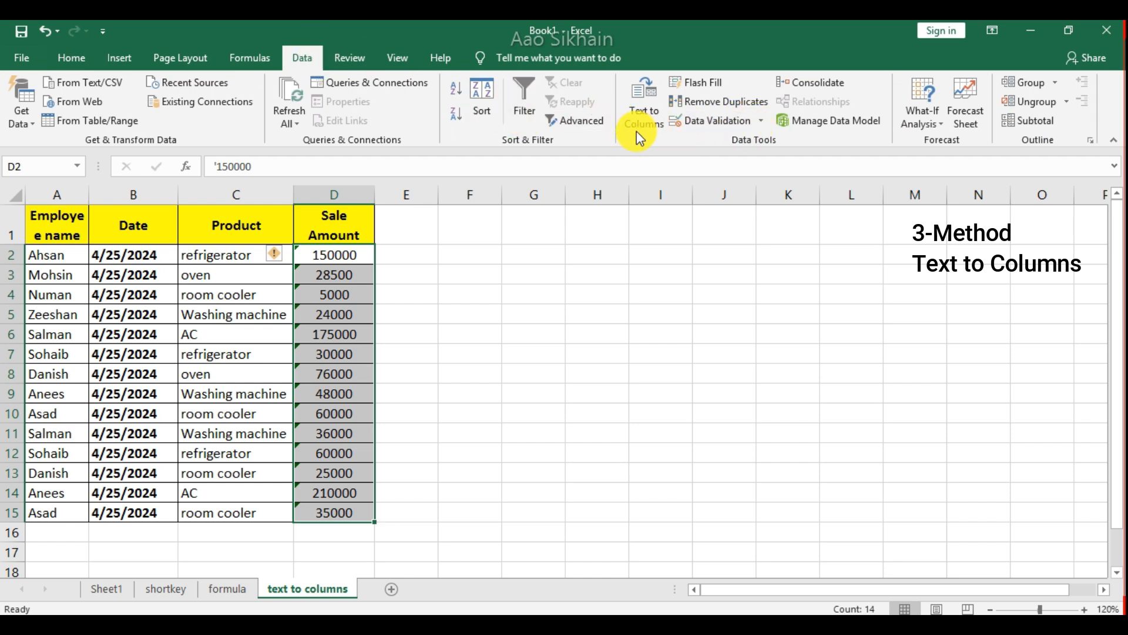
left_click(656, 87)
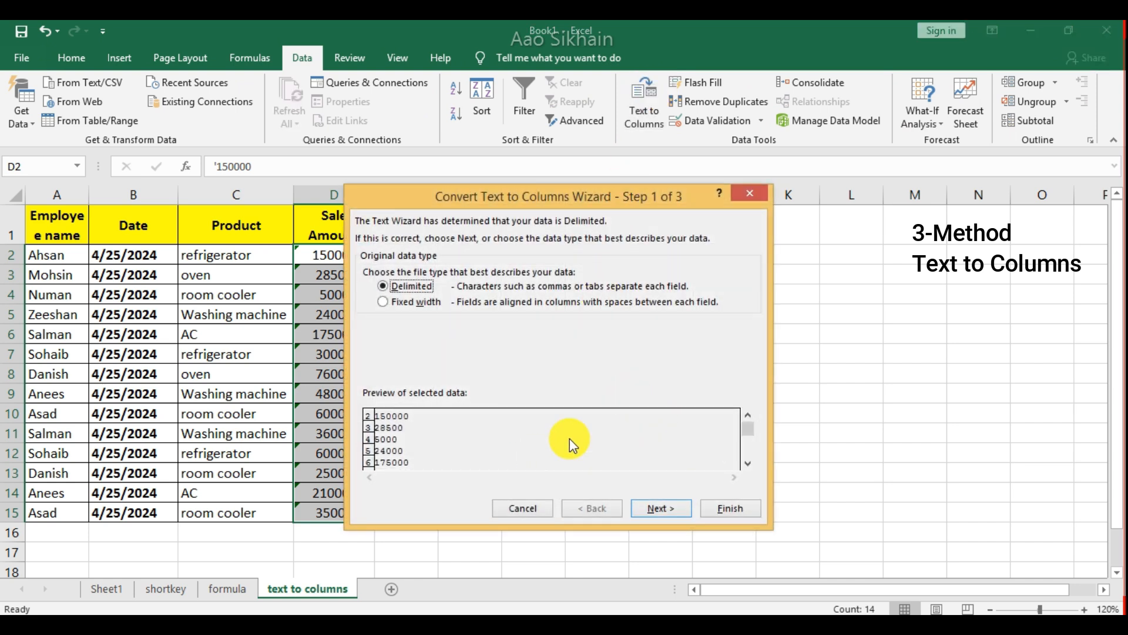
left_click(663, 509)
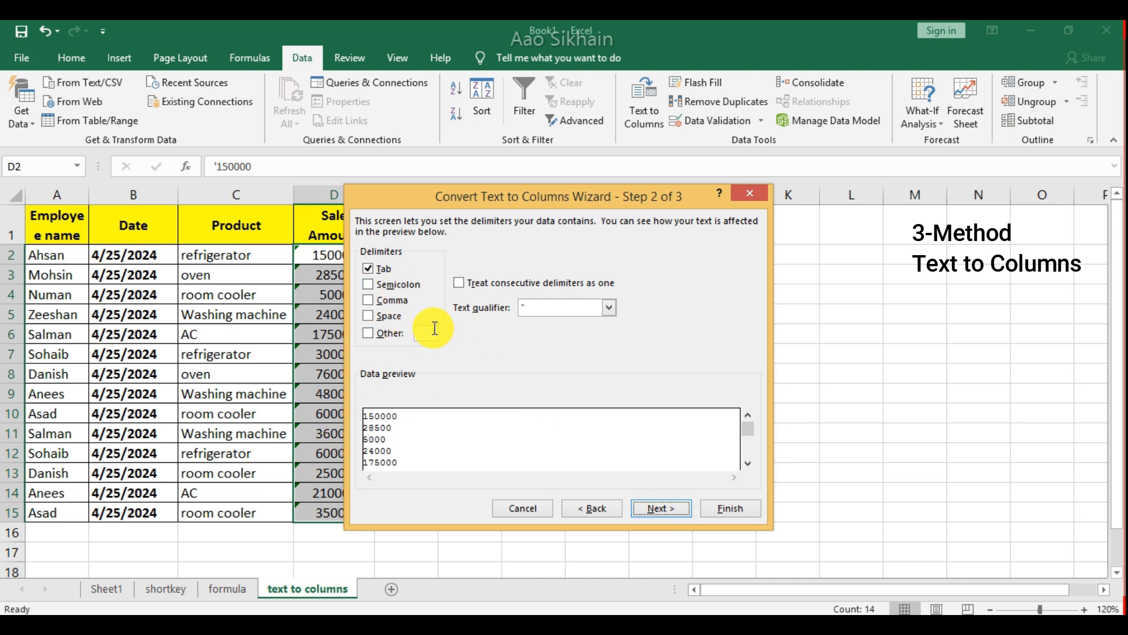
left_click(655, 510)
left_click(713, 508)
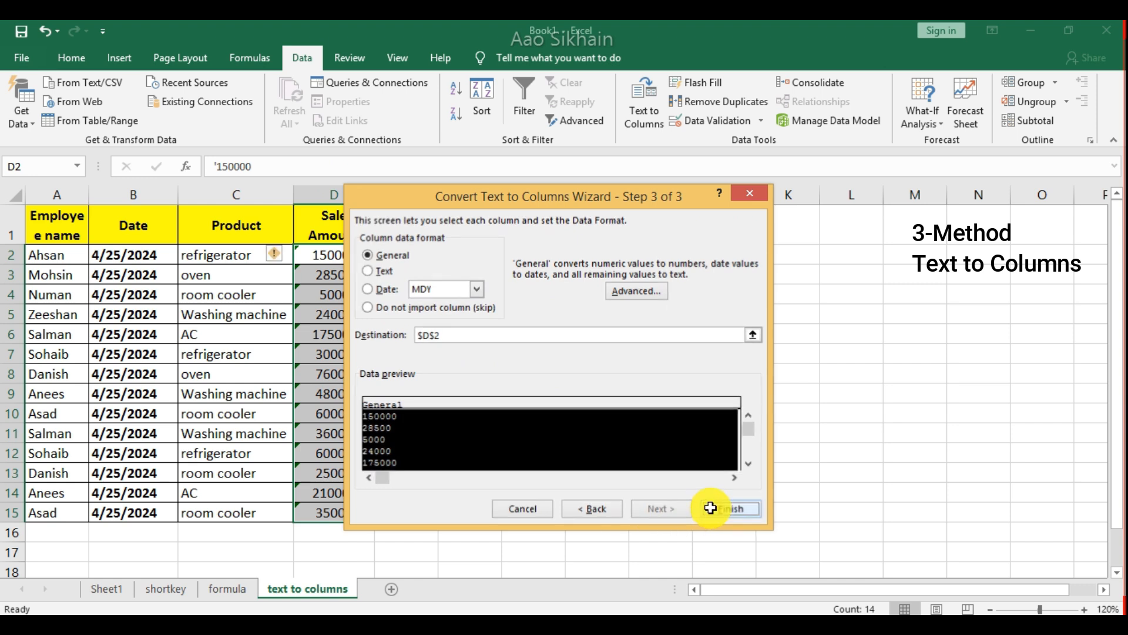
Total the Sale Amount column in cell D16 with =SUM(D2:D15).
left_click(465, 421)
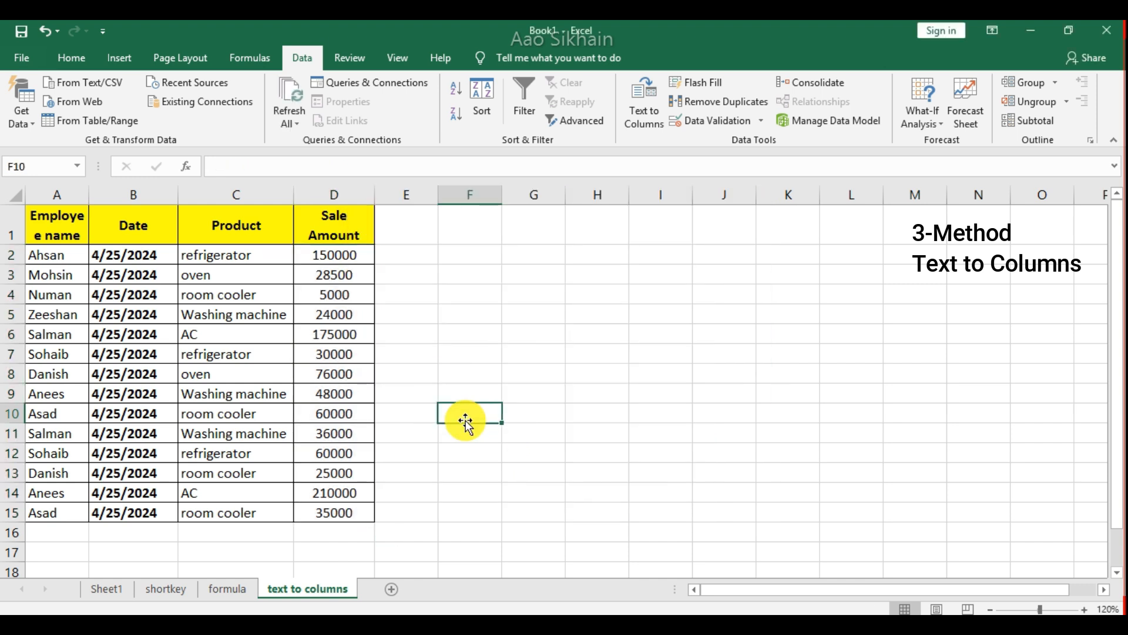
key("Down")
key("Down")
key("Down")
key("Left")
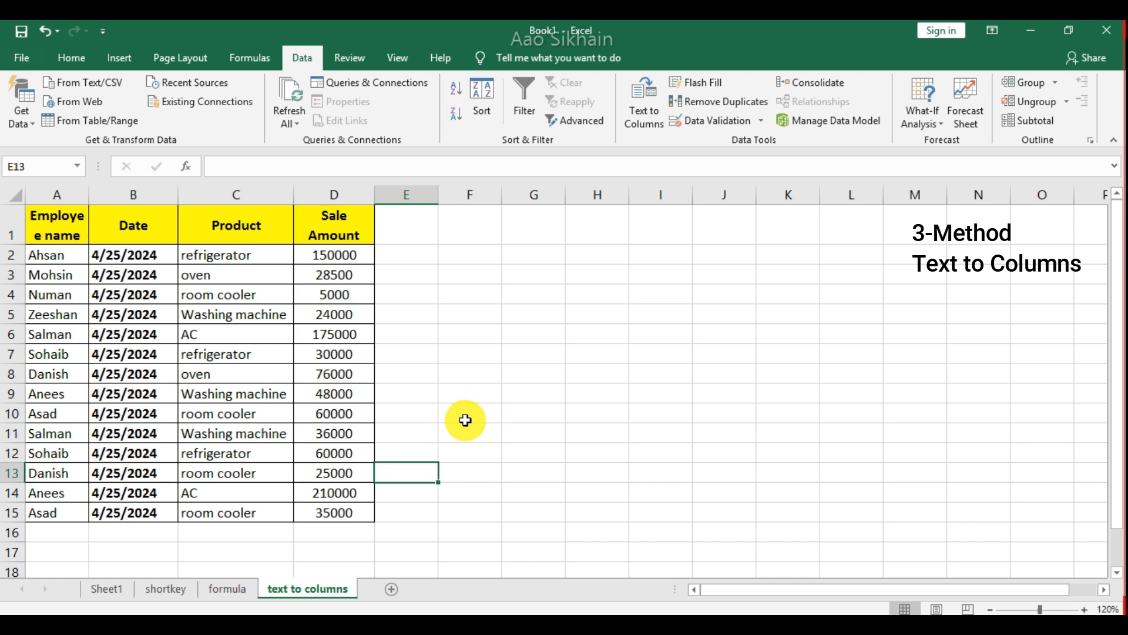
key("Down")
key("Down")
key("Left")
key("Down")
key("alt+equal")
key("Return")
key("Up")
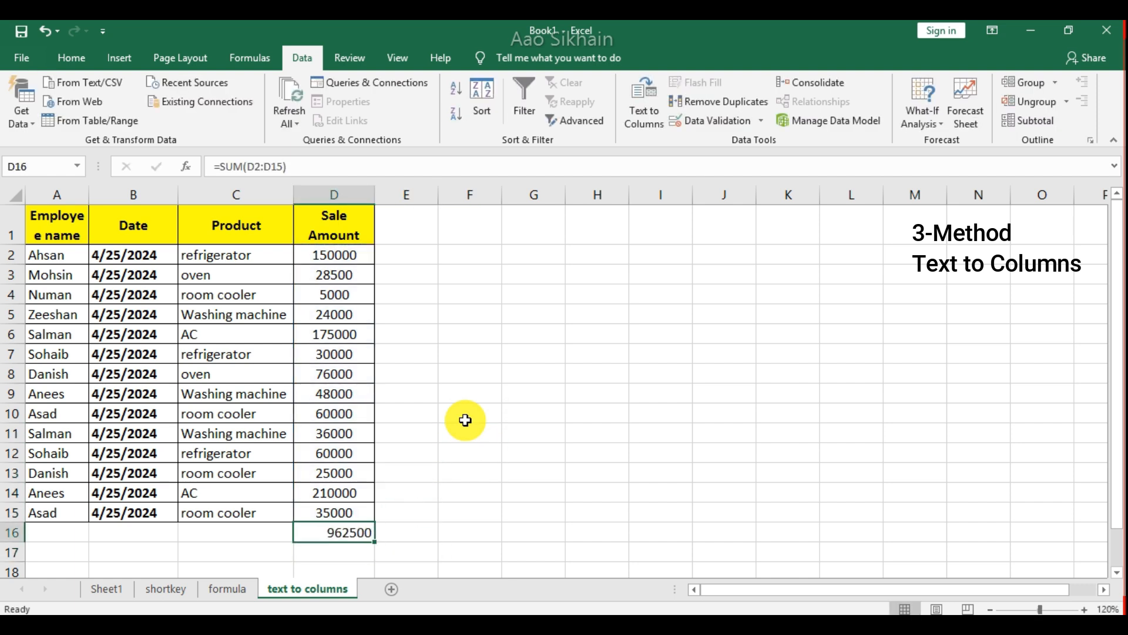
key("Up")
key("Up")
key("Left")
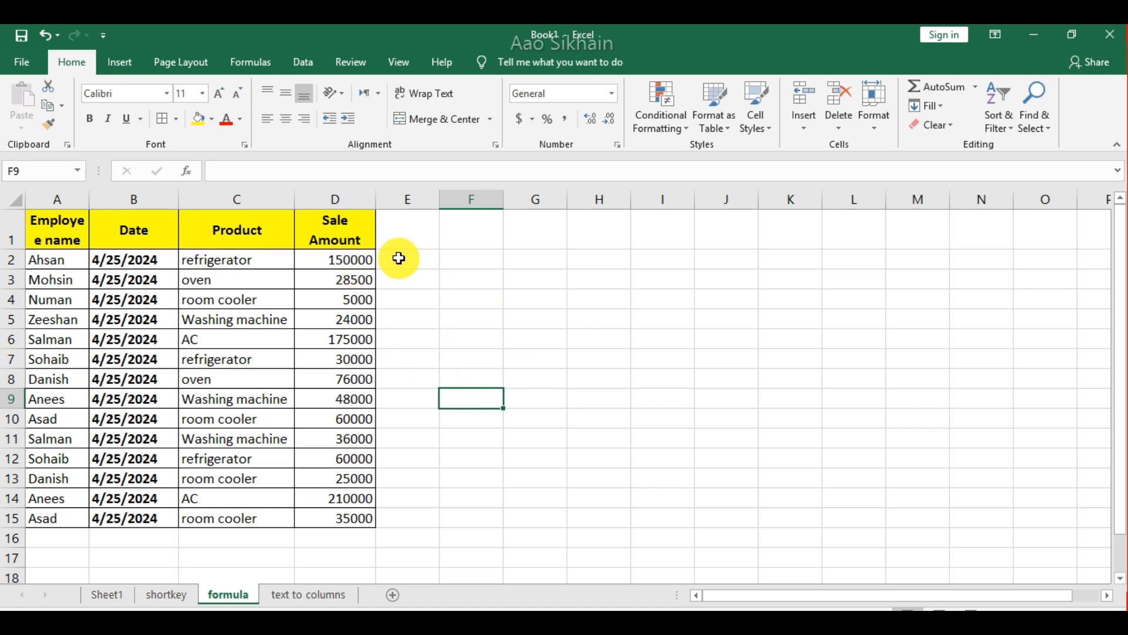
Enter 4578 as text in cell F2 of the formula sheet by starting the entry with an apostrophe.
left_click(468, 259)
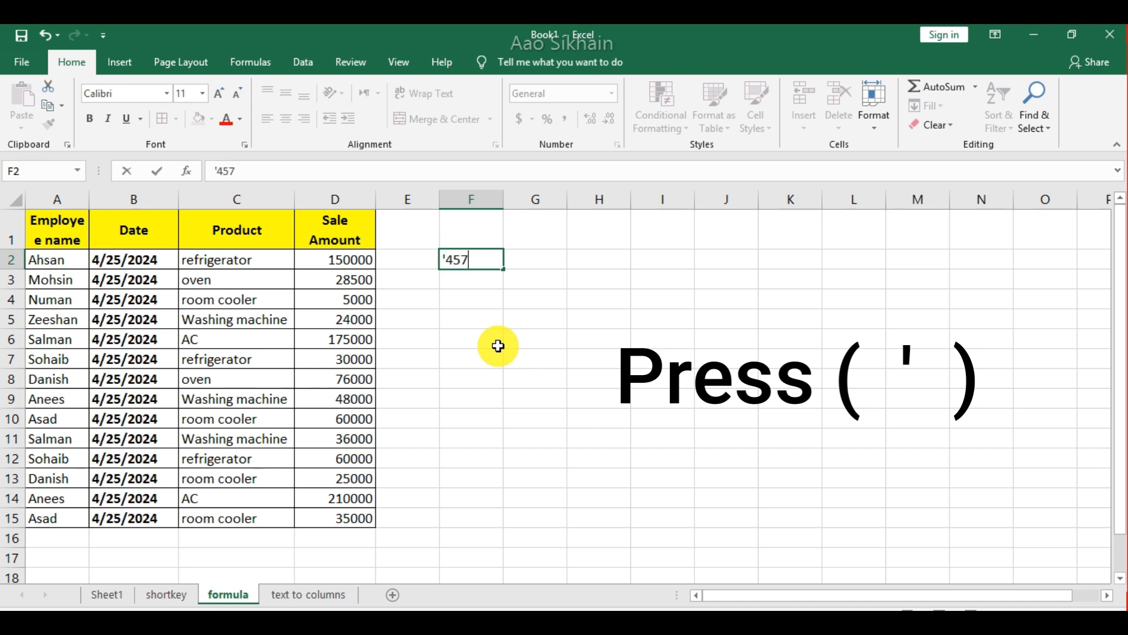
type("8")
key("Return")
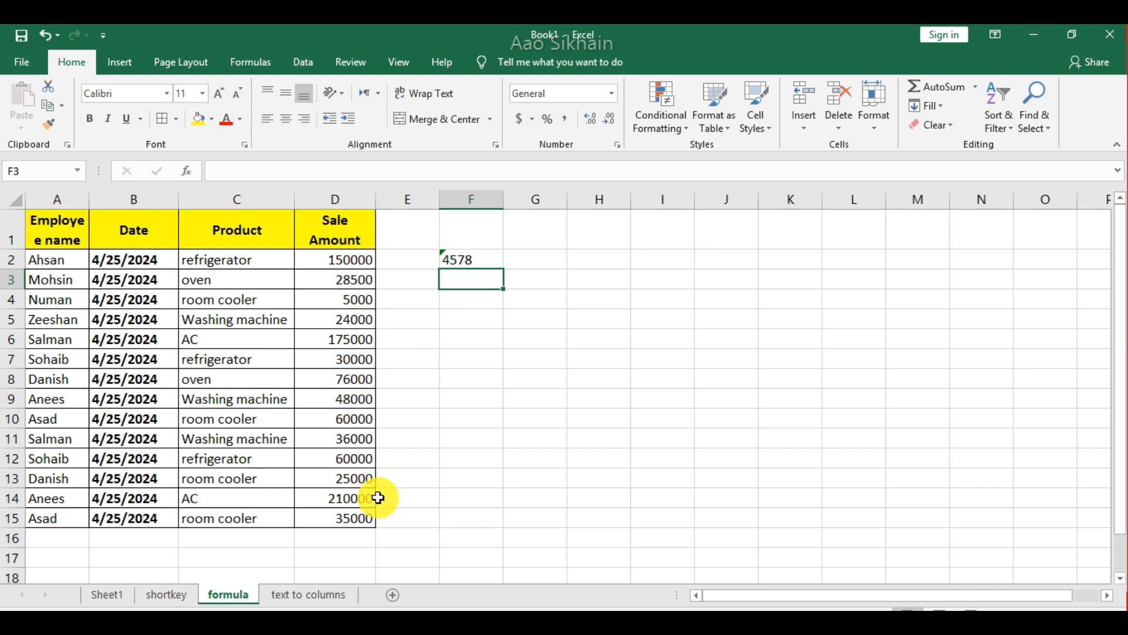
Turn the sale amount in D2 into text by adding an apostrophe before 150000.
left_click(333, 263)
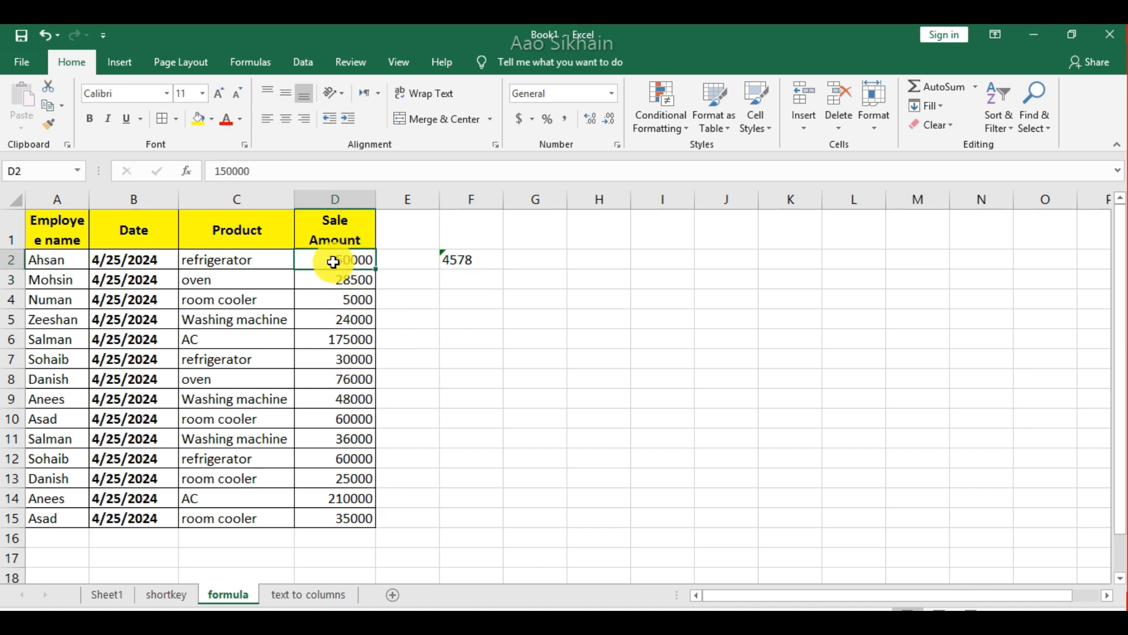
double_click(333, 262)
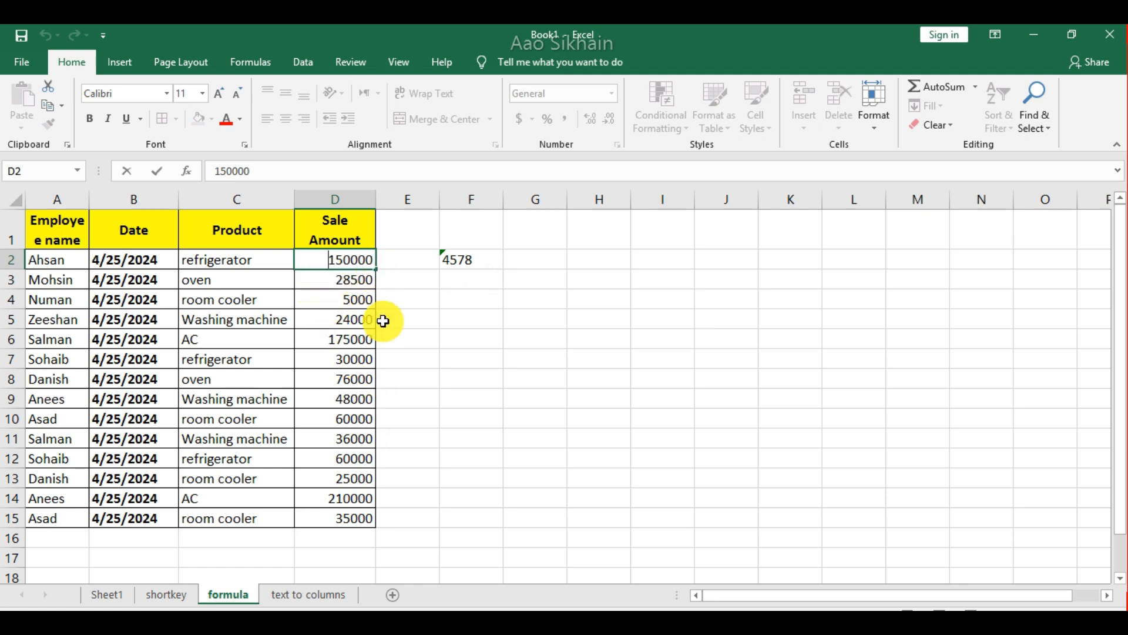
type("'")
key("Return")
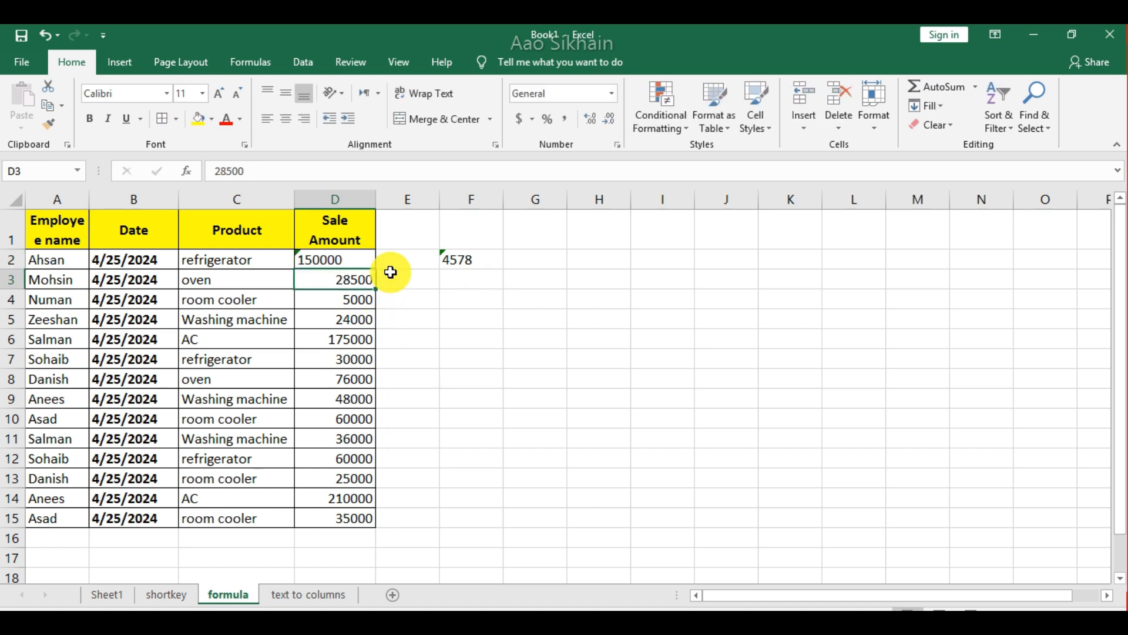
left_click(363, 256)
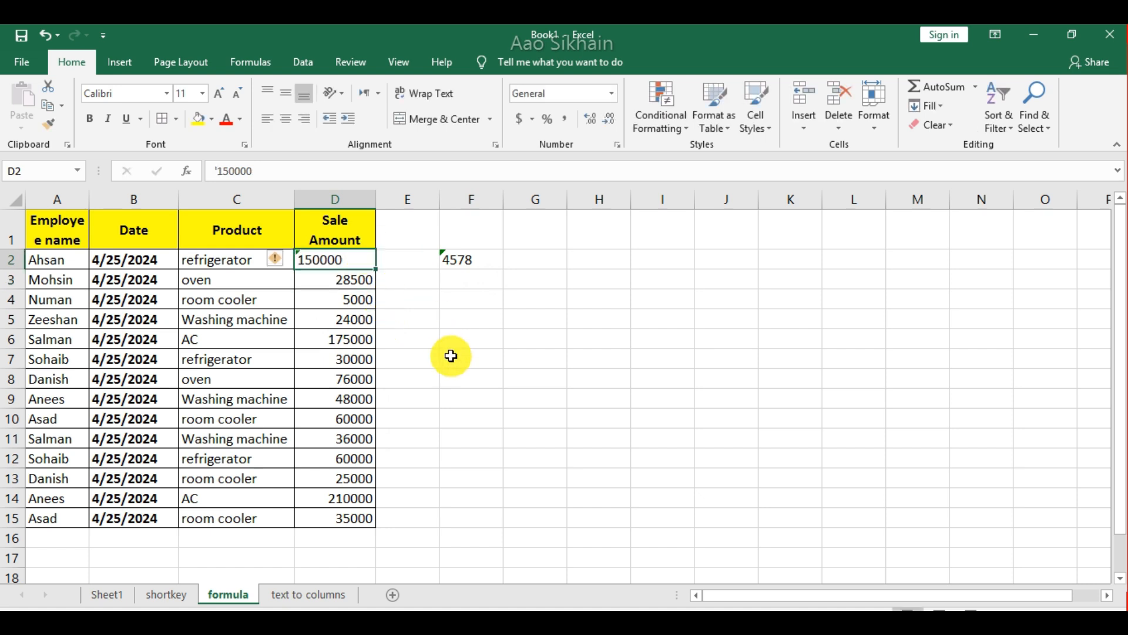